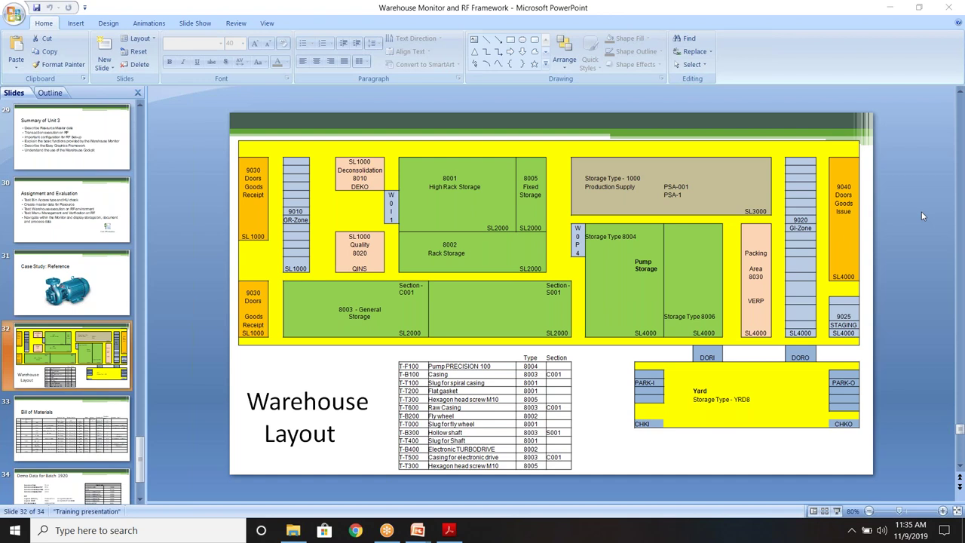
Launch Remote Desktop Connection and connect to the remote training server.
left_click(78, 531)
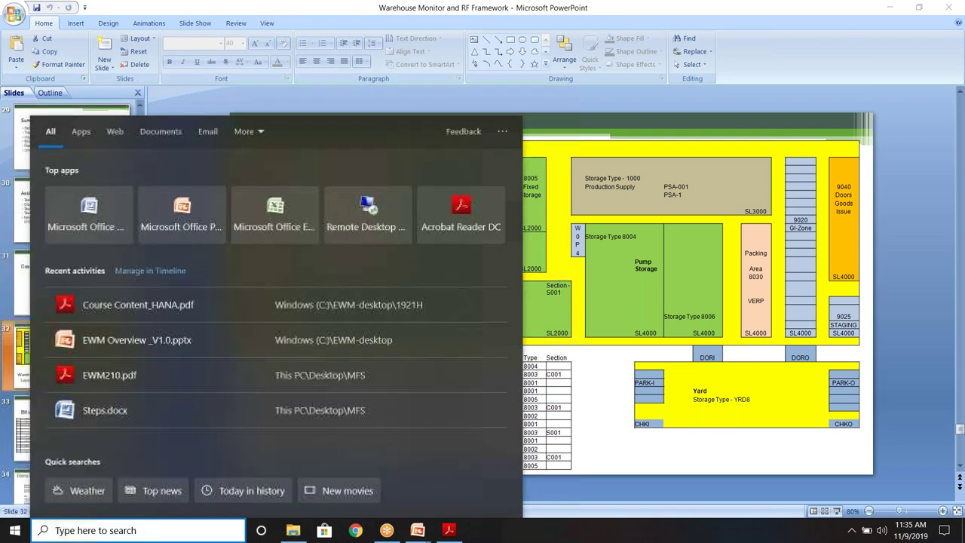
type("r")
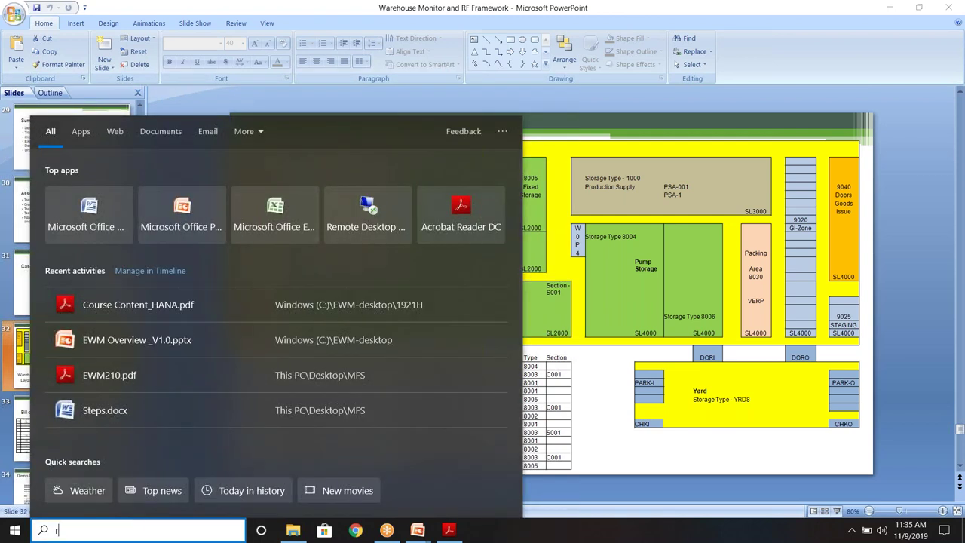
key("Return")
left_click(553, 168)
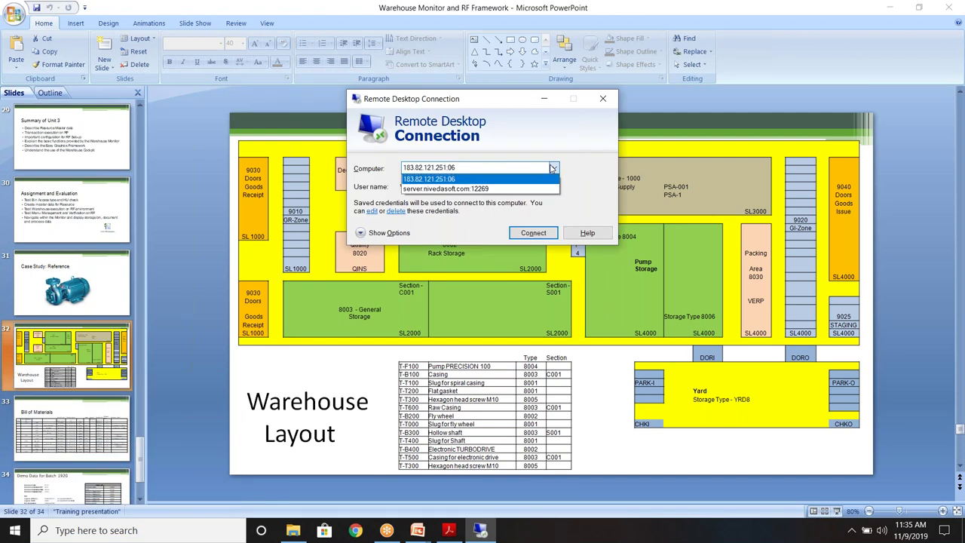
left_click(452, 188)
left_click(537, 234)
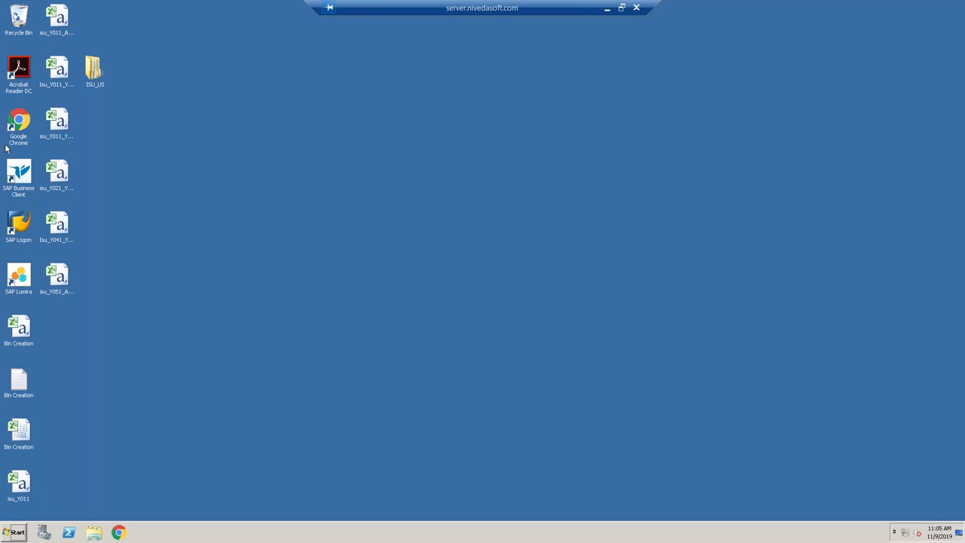
Start SAP Logon and log on to the S/4HANA system with the saved user name and password.
left_click(16, 227)
double_click(15, 226)
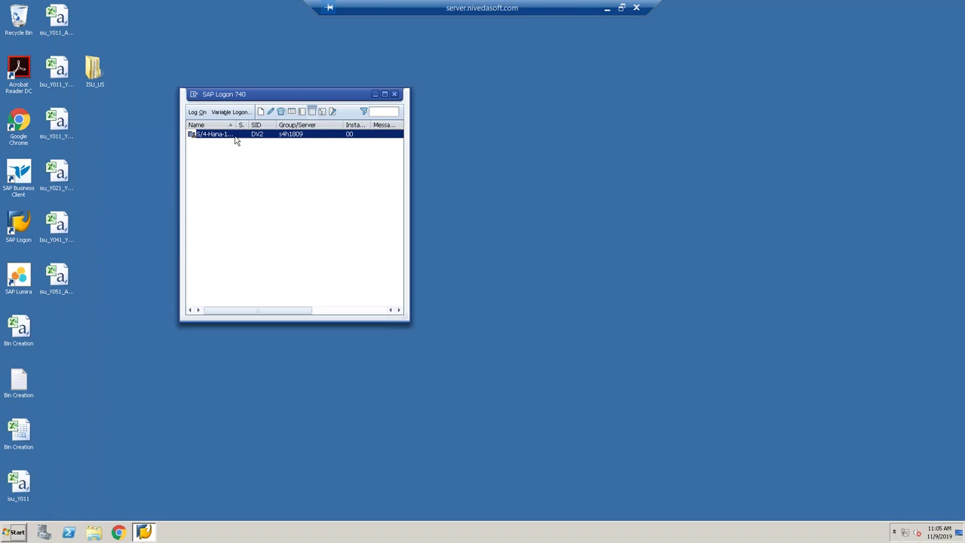
double_click(235, 139)
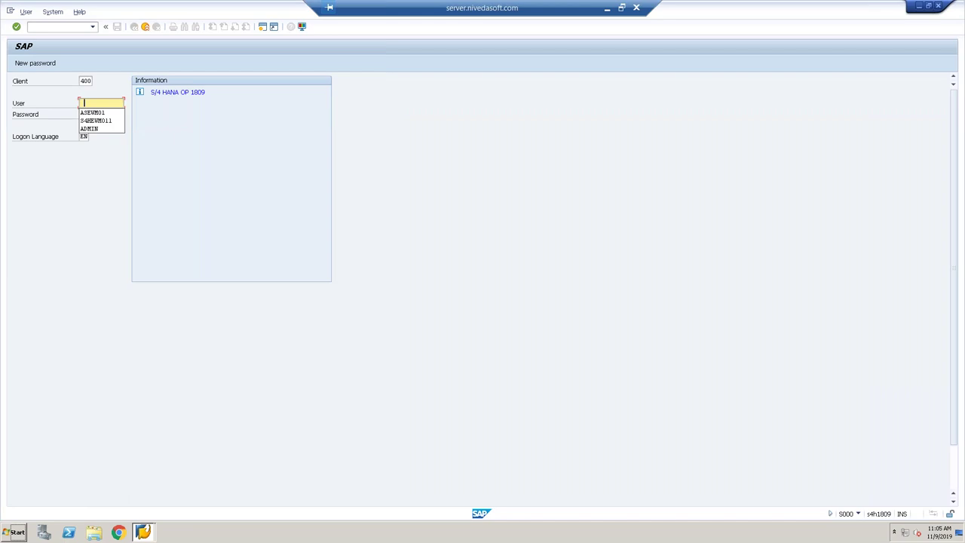
key("Down")
key("Tab")
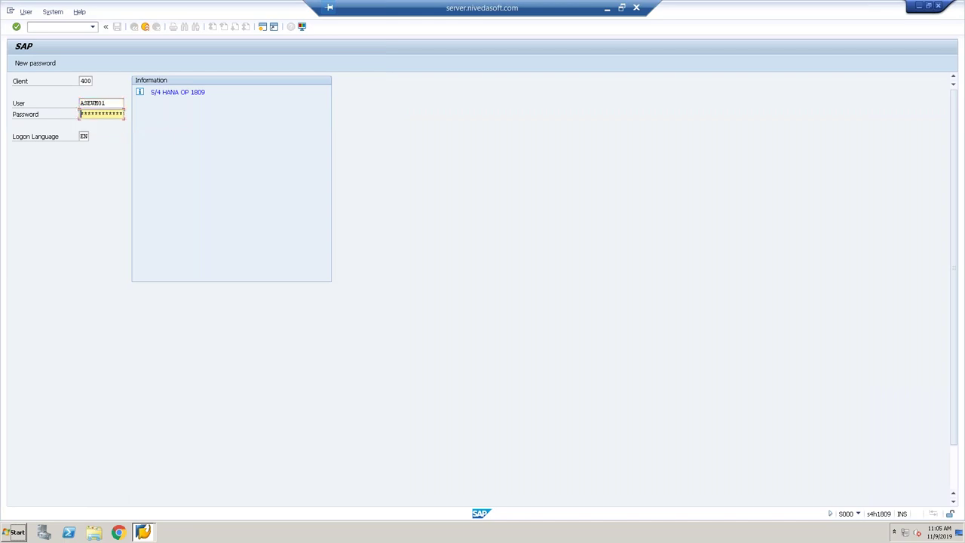
type("**")
key("Return")
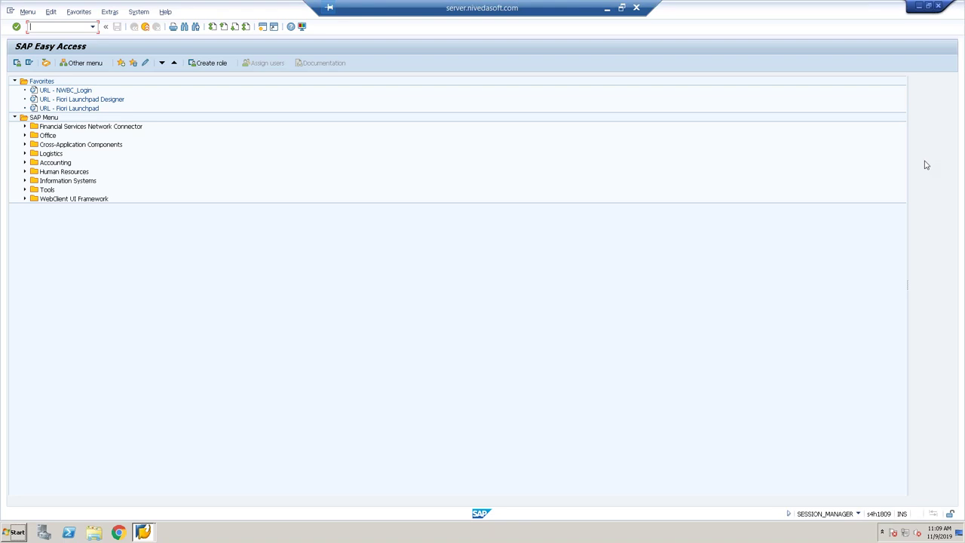
Run /n/scwm/prd and list all inbound deliveries for warehouse W021, accepting the unspecific search.
type("/n/scwm/prdi")
key("Return")
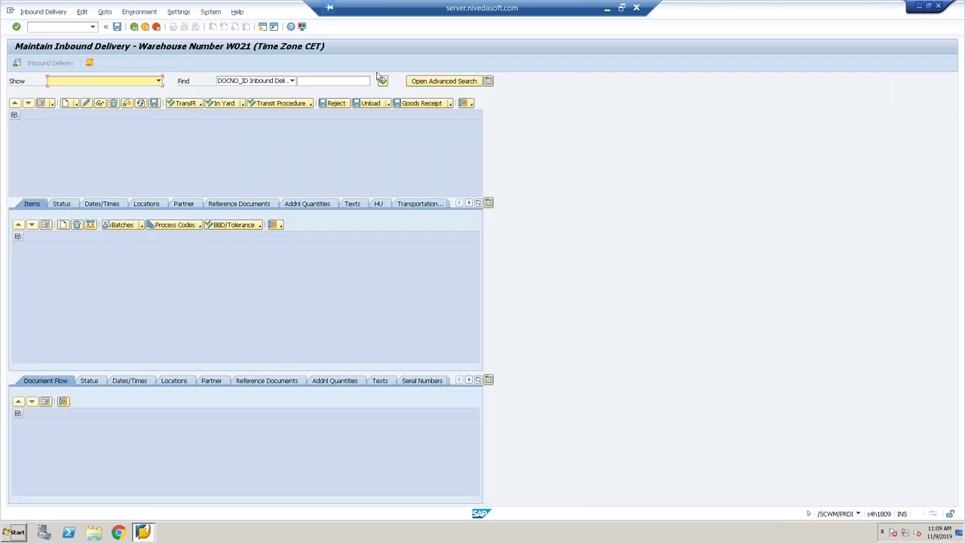
left_click(383, 82)
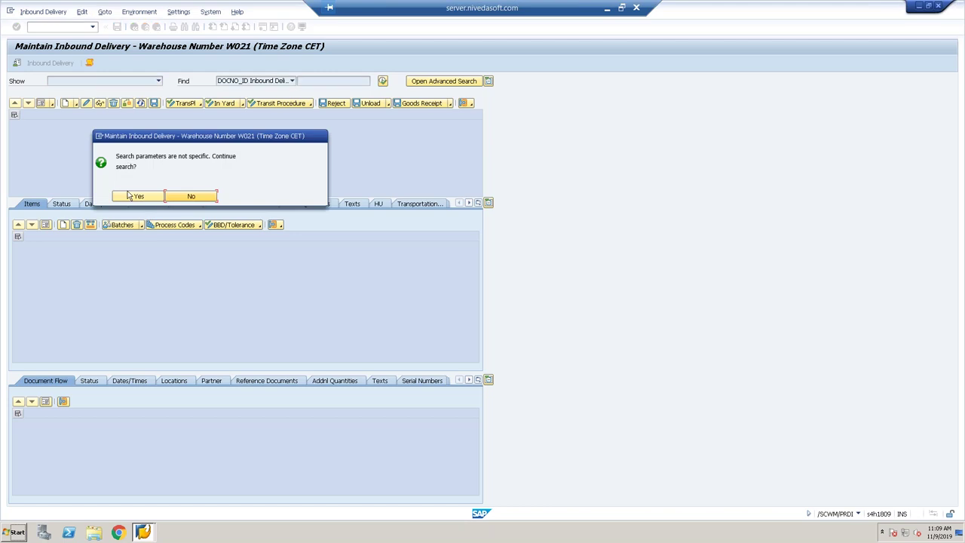
left_click(129, 195)
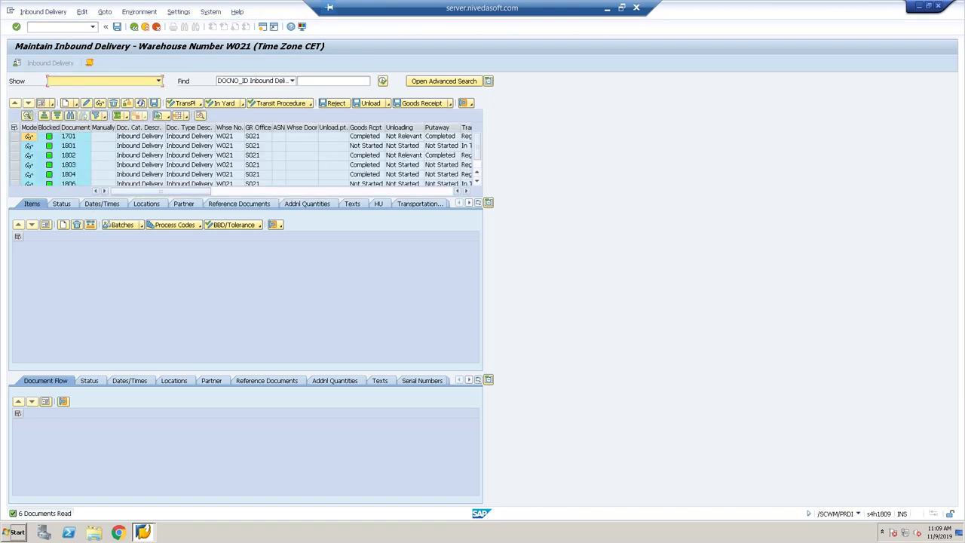
left_click(476, 182)
left_click(245, 173)
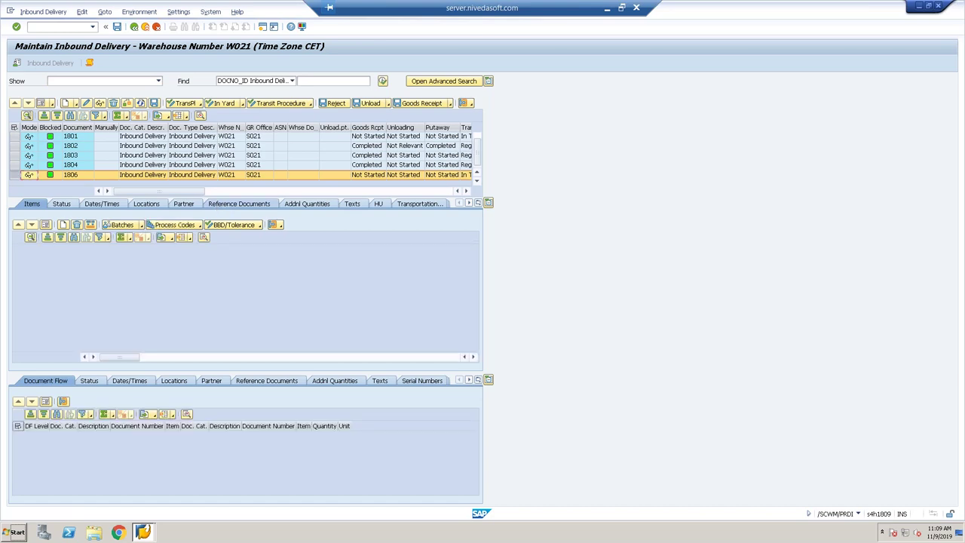
left_click(239, 204)
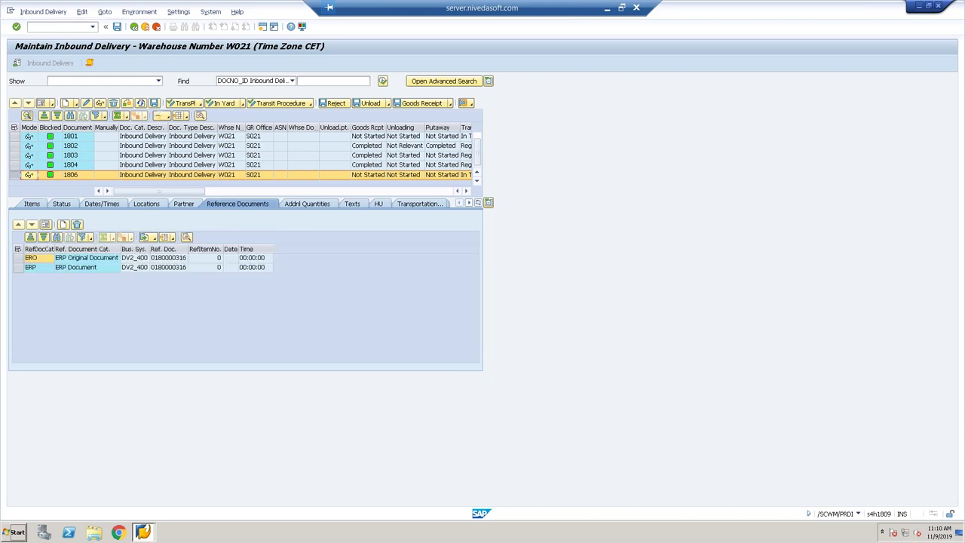
left_click(32, 205)
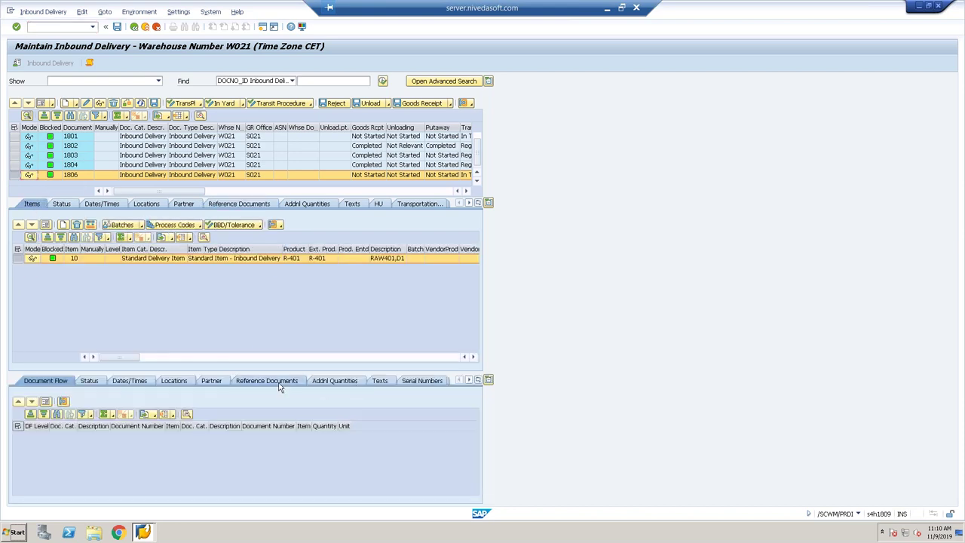
left_click(278, 383)
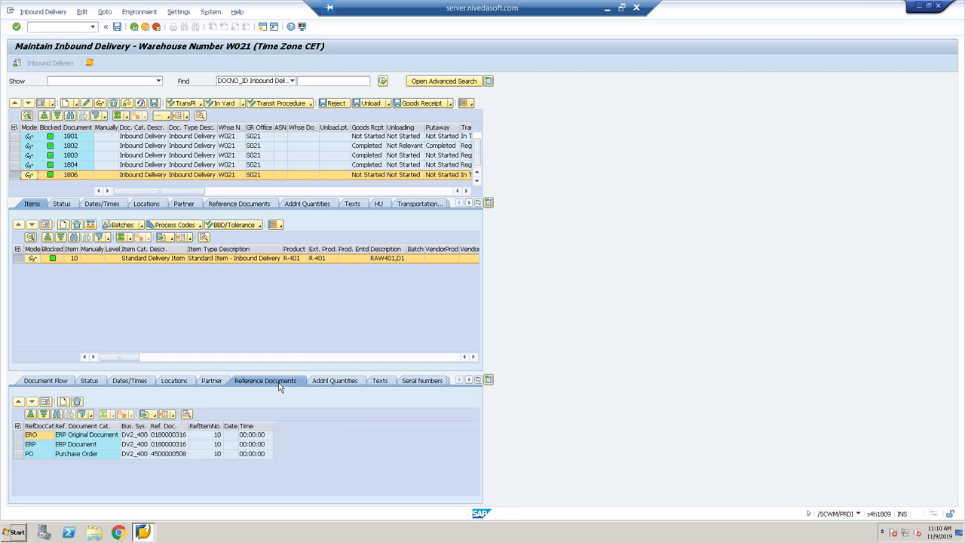
left_click(163, 457)
scroll(316, 147, "up", 1)
left_click(316, 147)
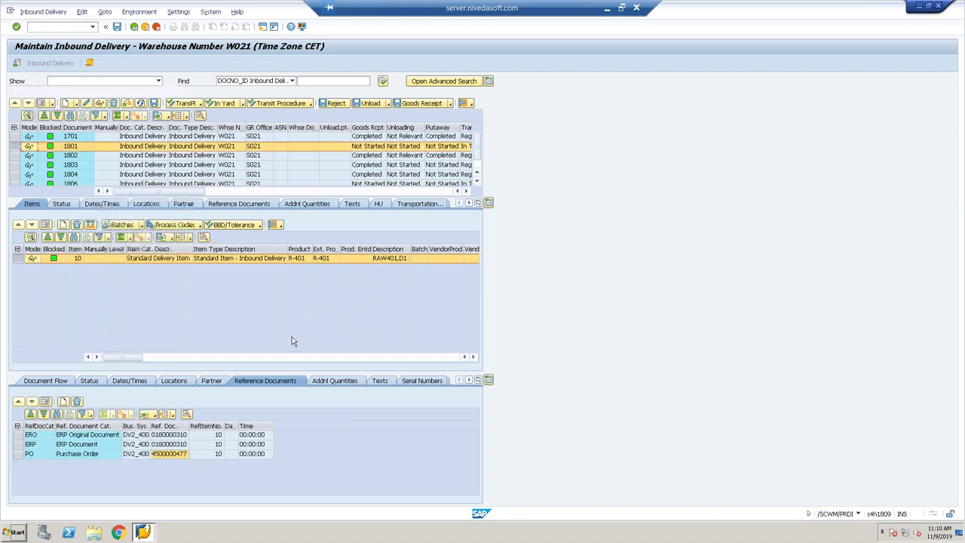
left_click(161, 454)
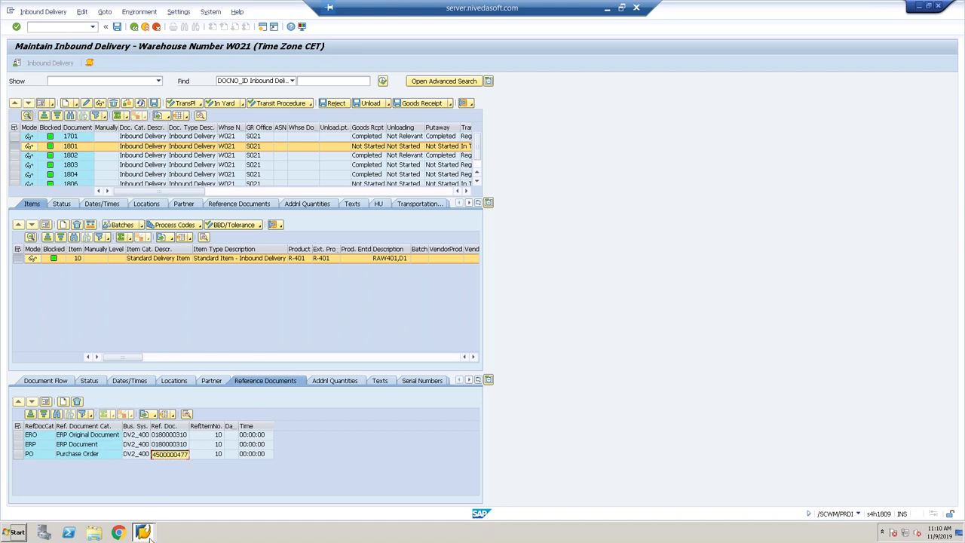
Return to the inbound delivery window and enter the /ome23n command.
left_click(145, 533)
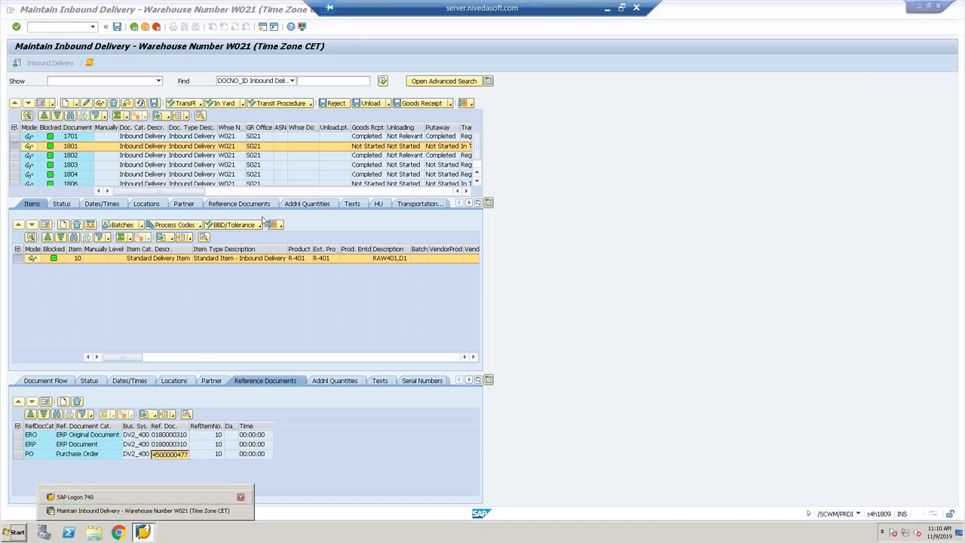
left_click(55, 34)
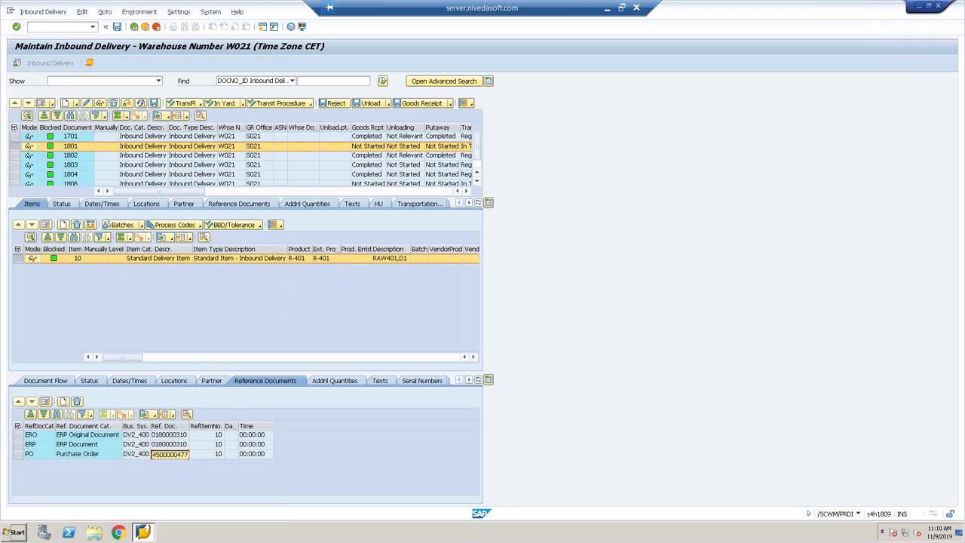
type("/o/")
key("BackSpace")
type("me23n")
key("Return")
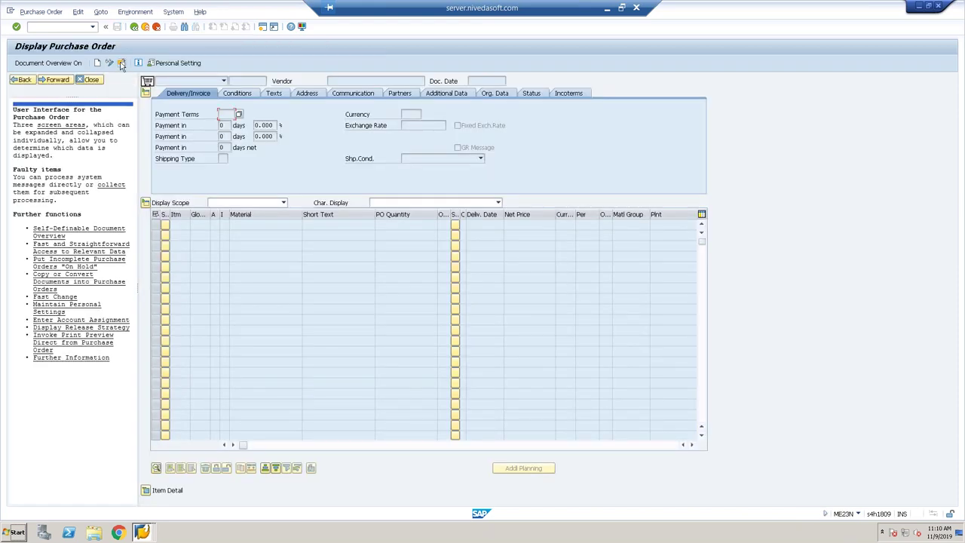
left_click(121, 63)
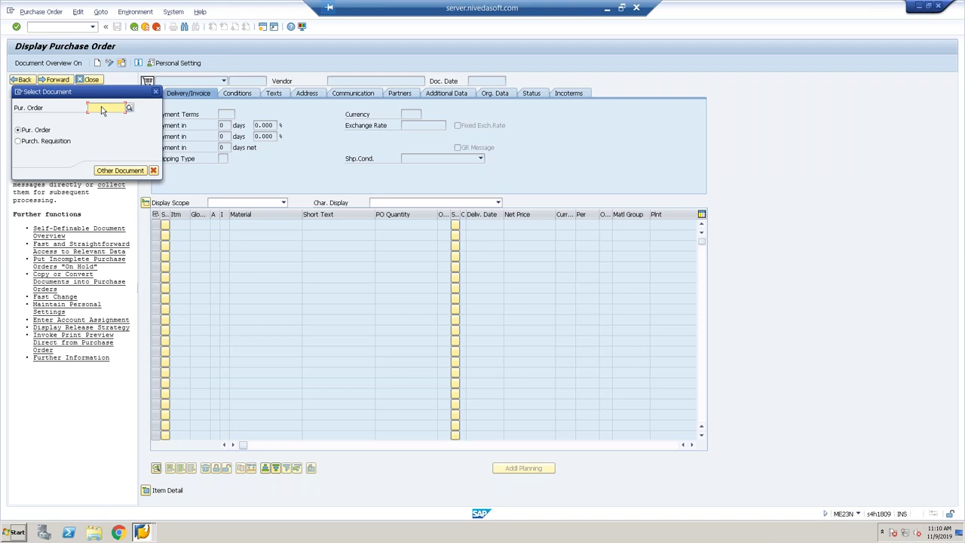
type("4500000477")
key("alt+Tab")
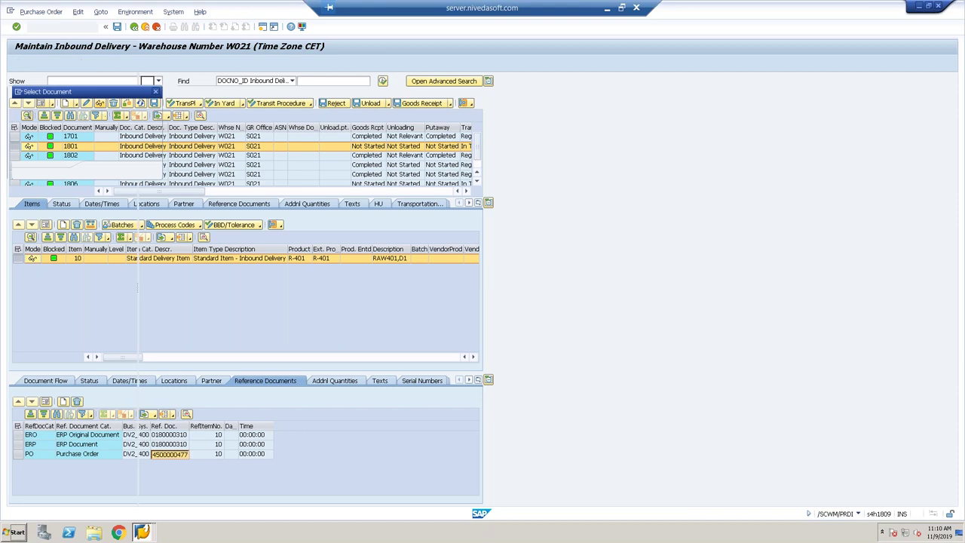
key("Return")
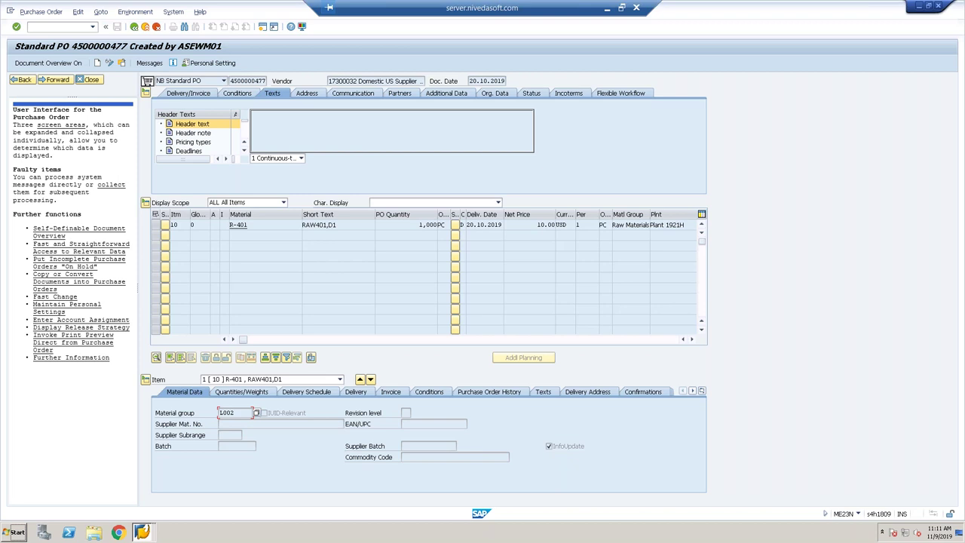
left_click(39, 30)
type("/ovl31n")
key("Return")
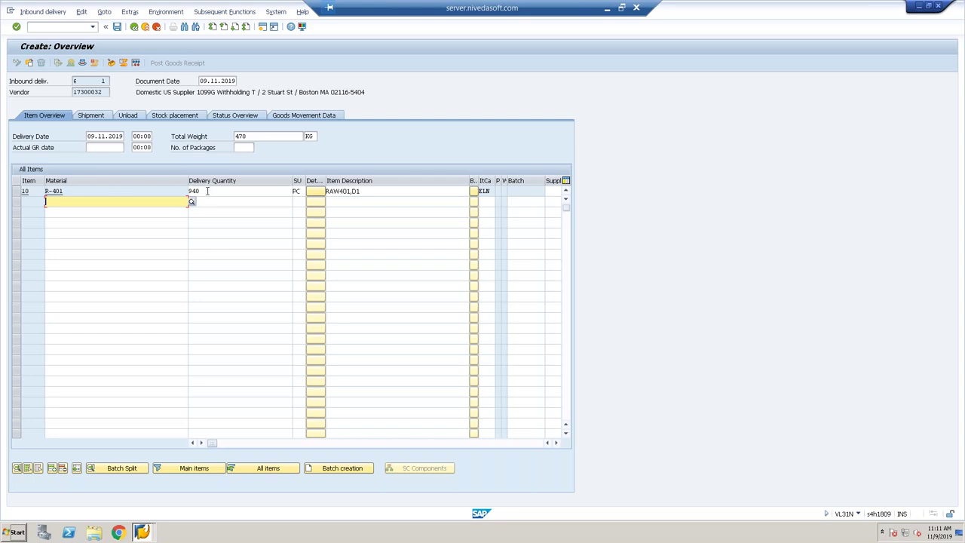
Change item 10's delivery quantity from 940 to 20 PC and view the status overview.
left_click(208, 190)
key("BackSpace")
key("BackSpace")
key("BackSpace")
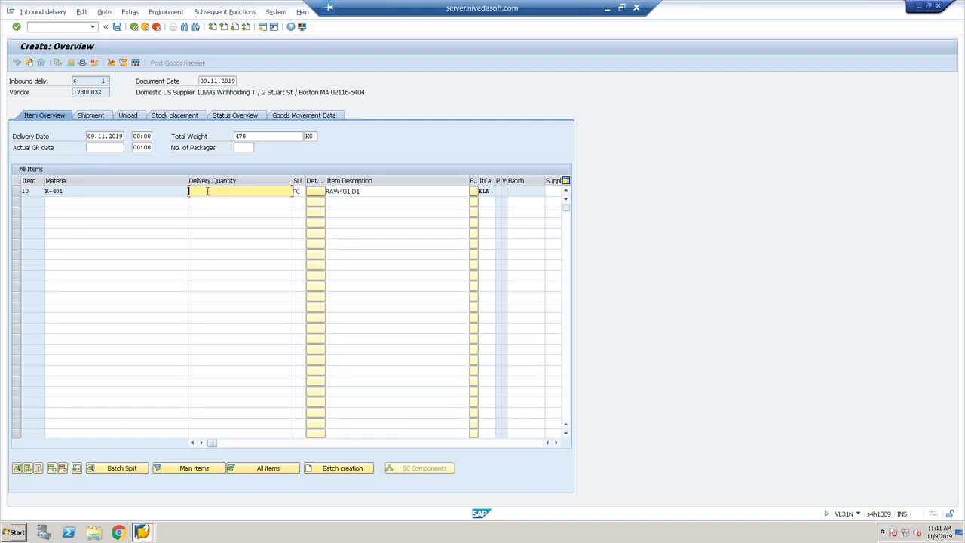
type("20")
key("Return")
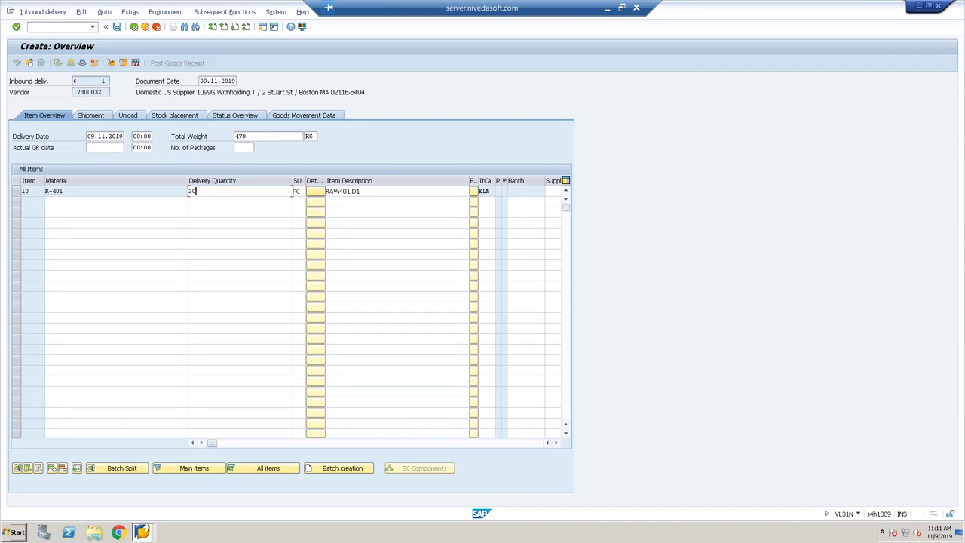
key("Return")
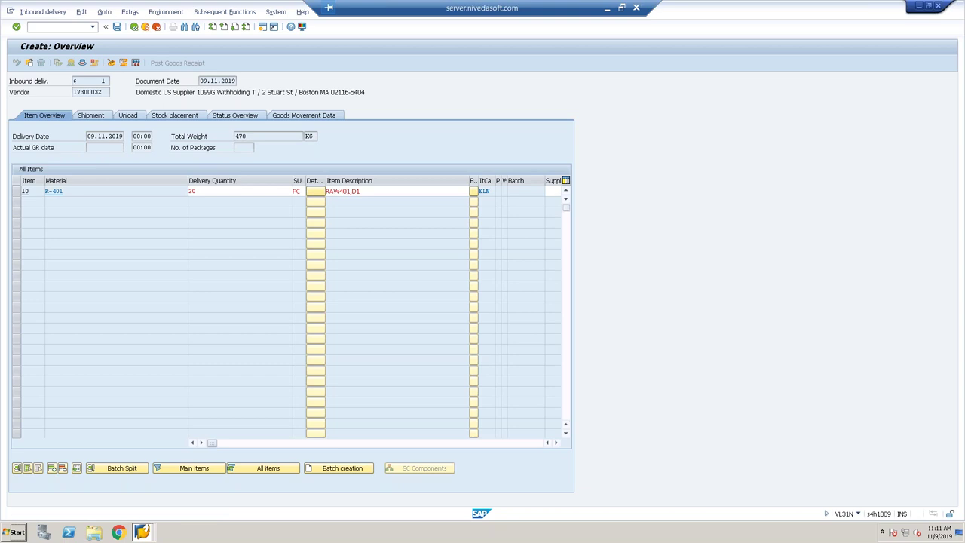
left_click(245, 116)
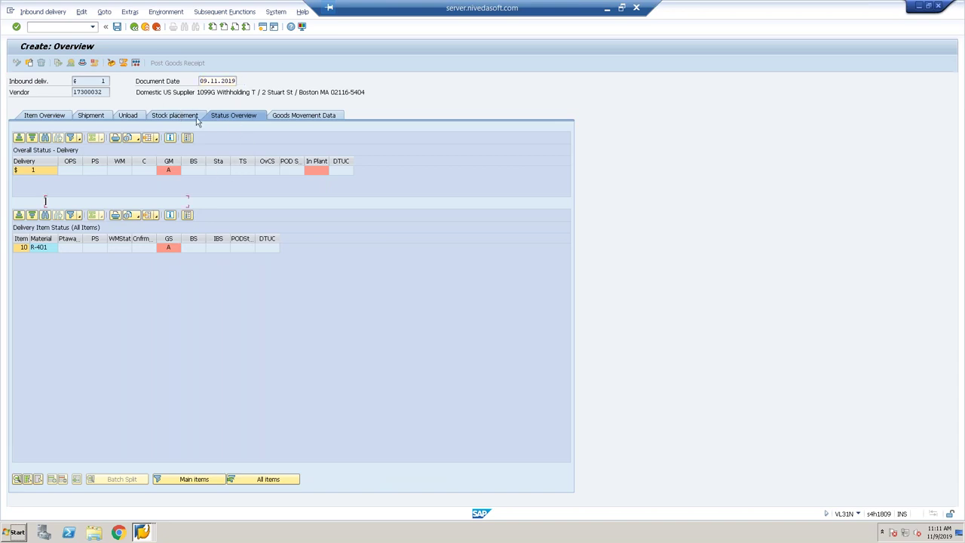
Check stock placement (plant P121, storage location 1000, warehouse W21, quantity 20) and save the delivery.
left_click(192, 117)
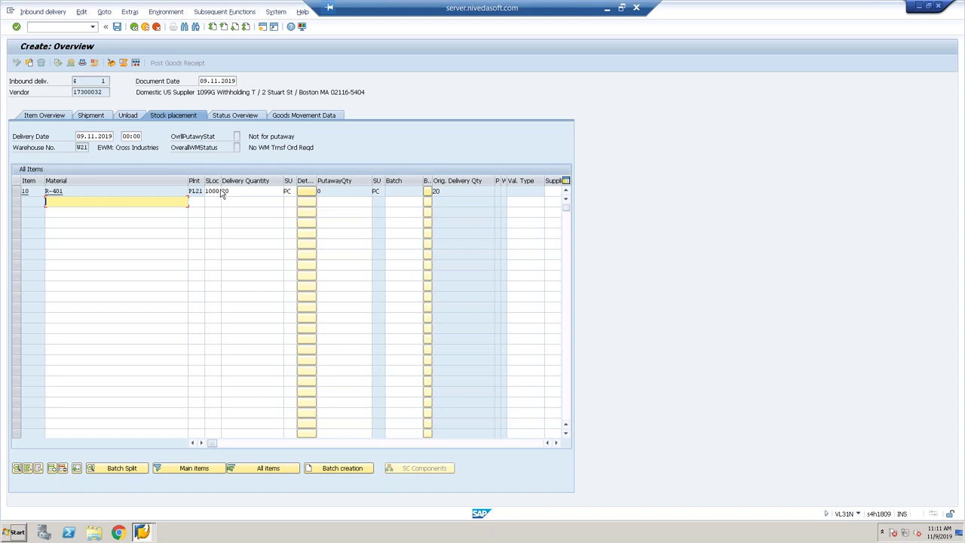
left_click(119, 30)
Finish saving delivery 180000317 and bring the Maintain Inbound Delivery W021 window to the front.
mouse_move(191, 202)
left_click(50, 193)
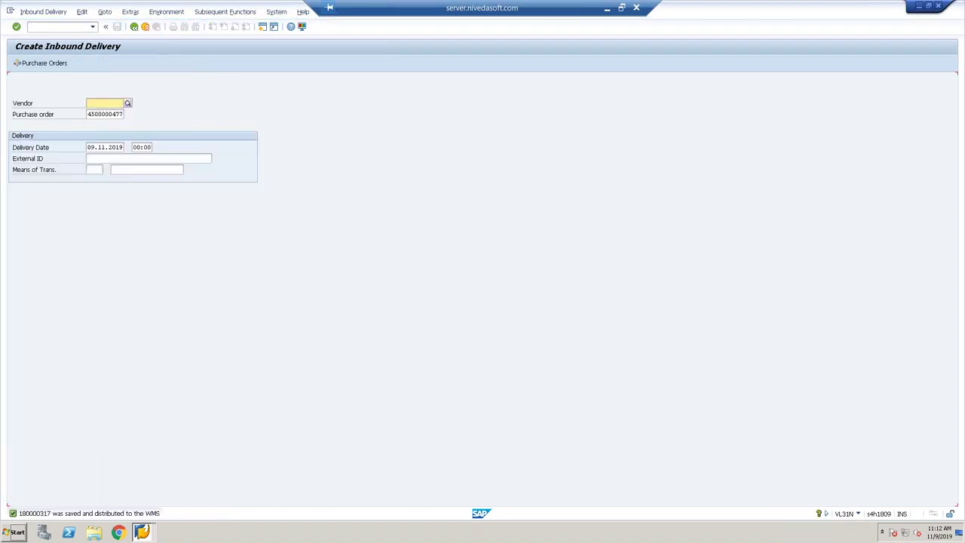
left_click(146, 531)
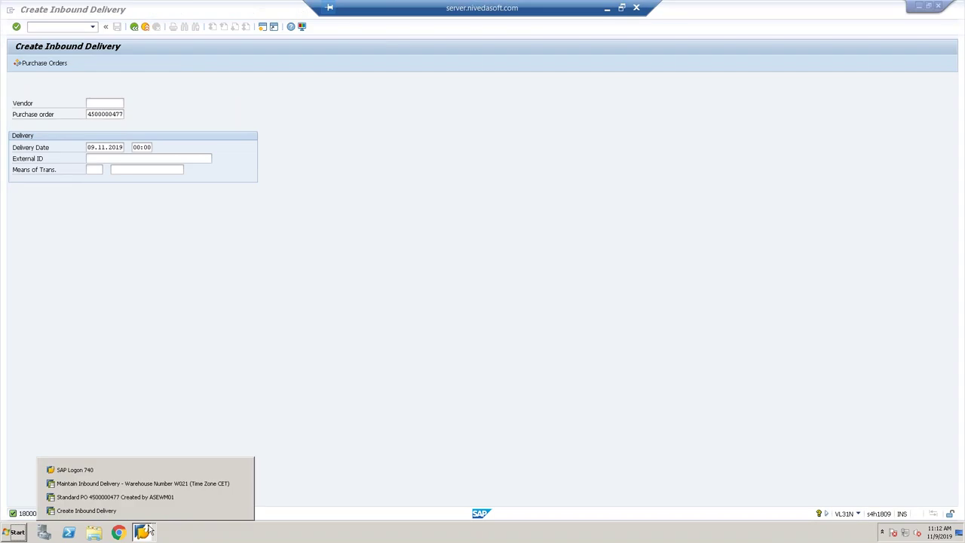
left_click(150, 485)
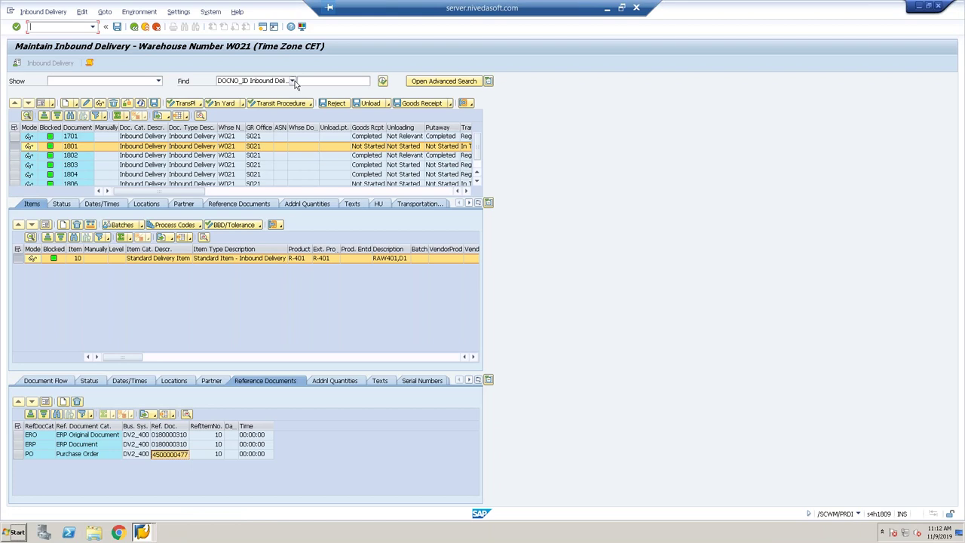
key("alt+Tab")
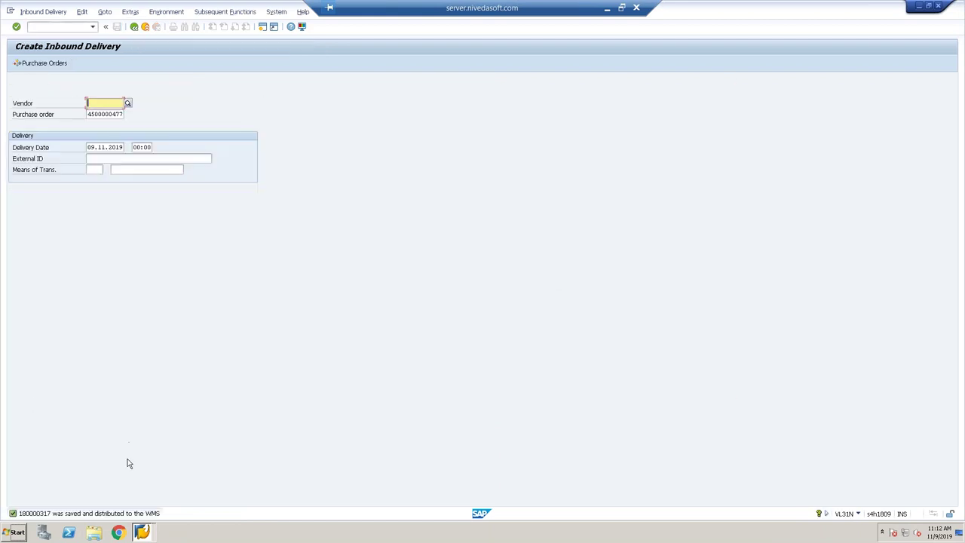
key("alt+Tab")
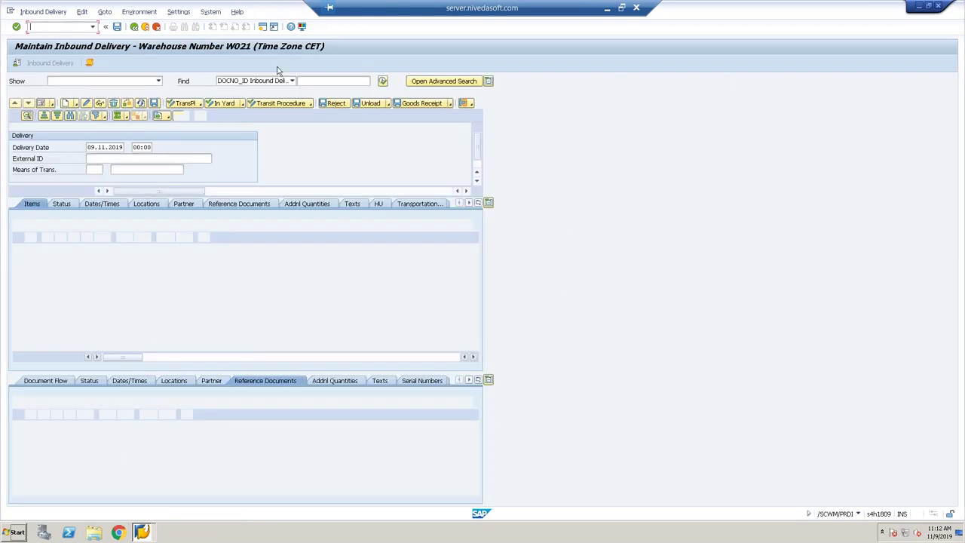
left_click(292, 80)
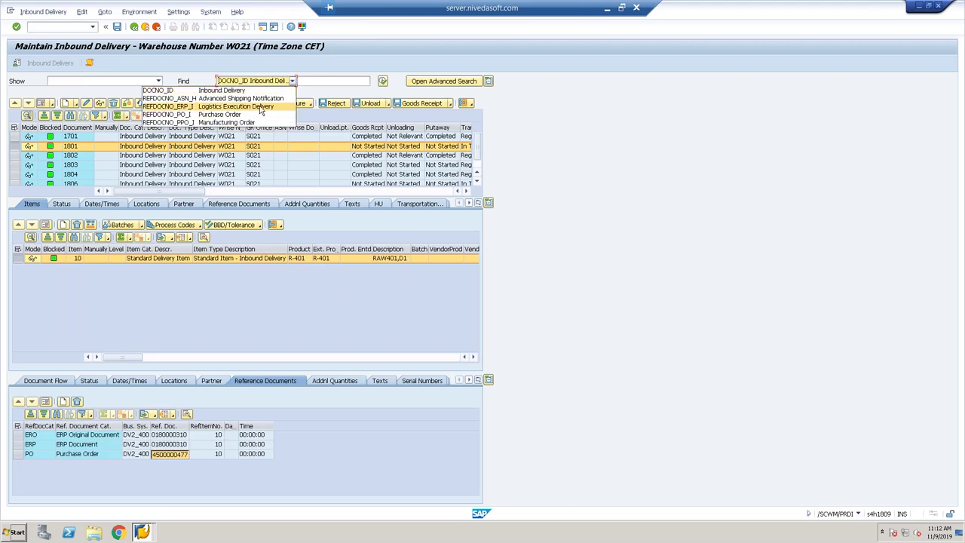
left_click(260, 107)
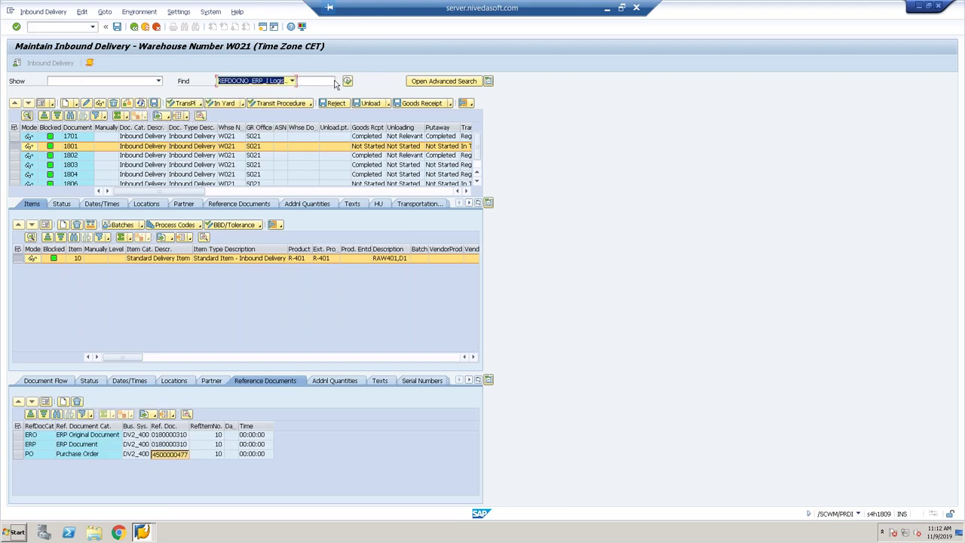
left_click(315, 81)
key("ctrl+v")
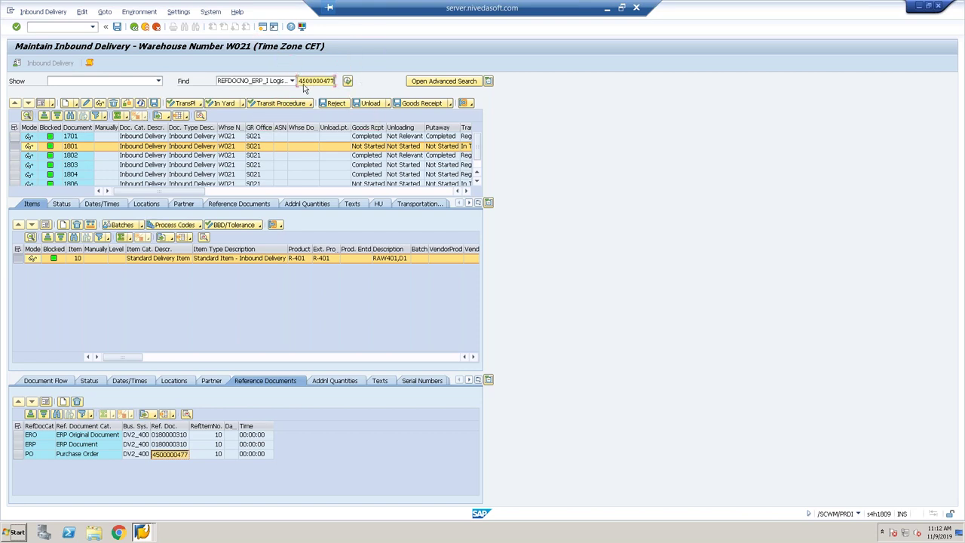
left_click(291, 81)
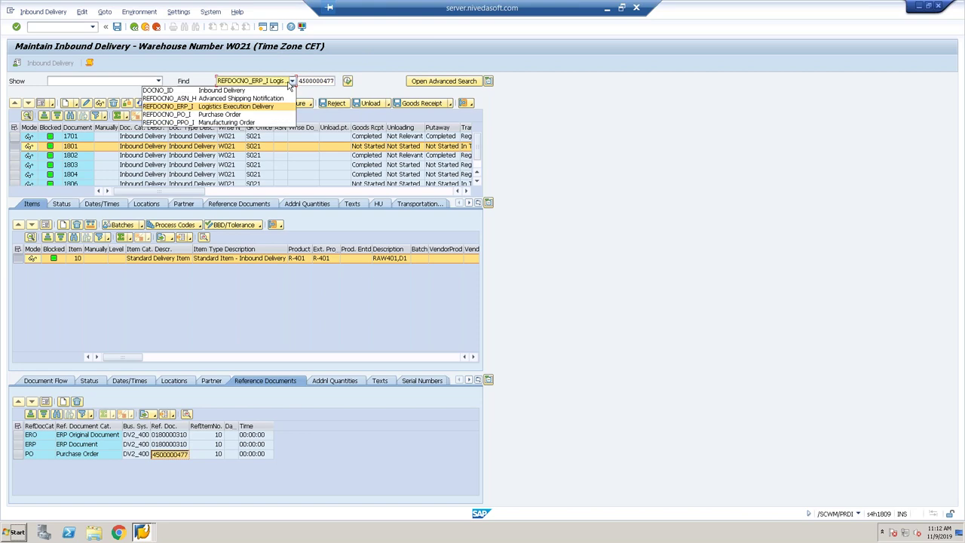
left_click(239, 115)
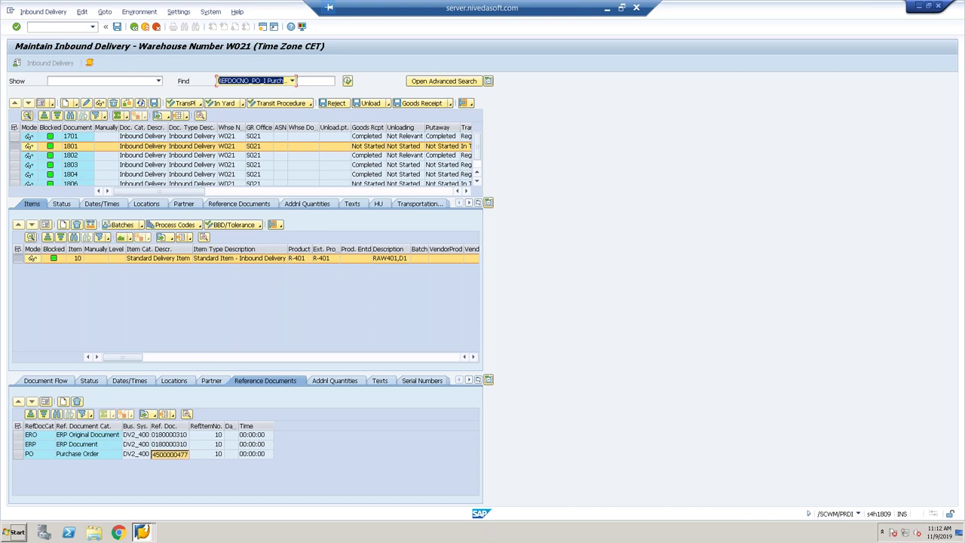
left_click(315, 81)
key("ctrl+v")
left_click(347, 81)
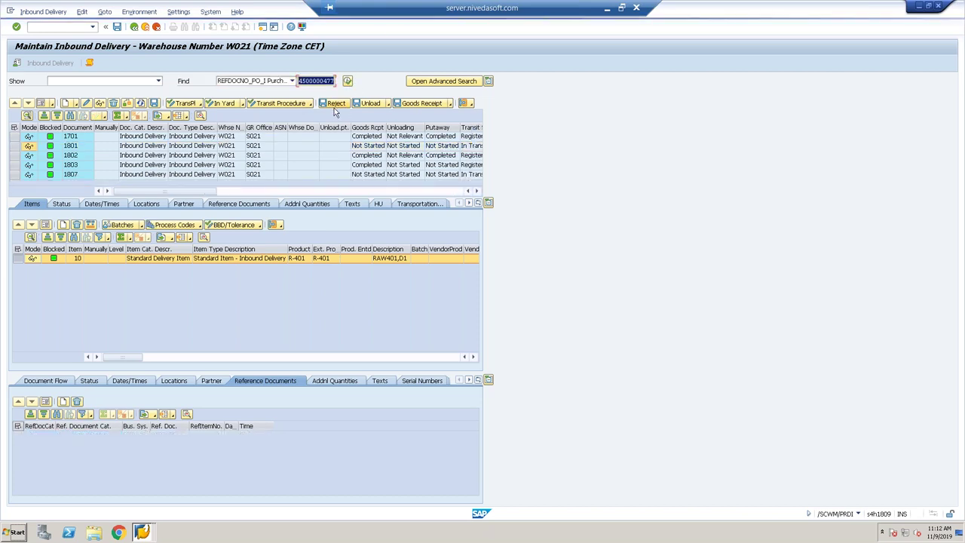
left_click(292, 178)
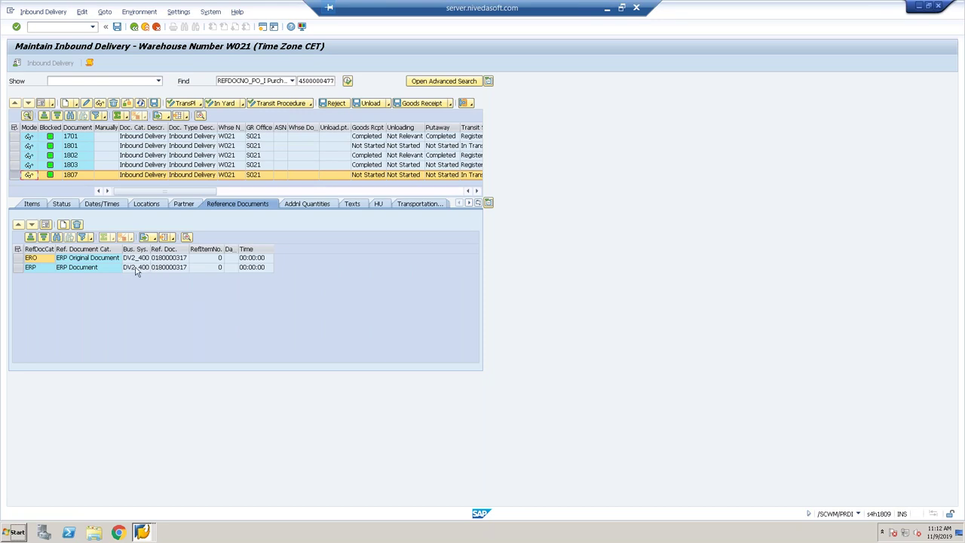
left_click(168, 270)
double_click(168, 270)
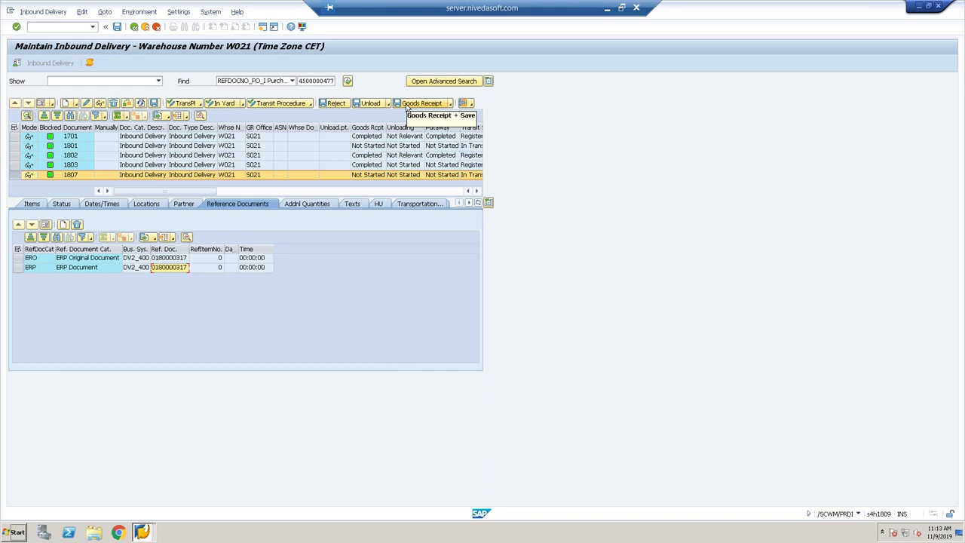
left_click(408, 107)
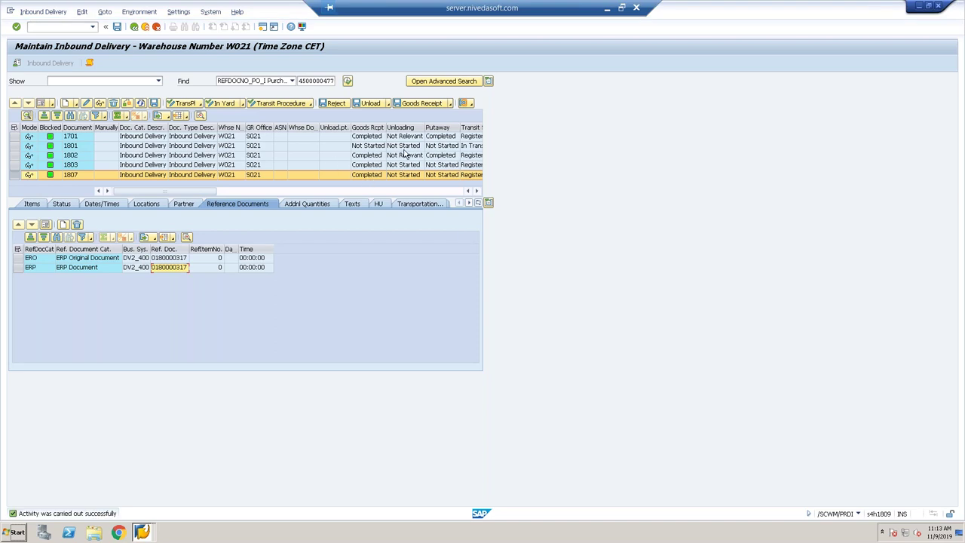
Display inbound delivery 180000317 in VL33N.
left_click(134, 26)
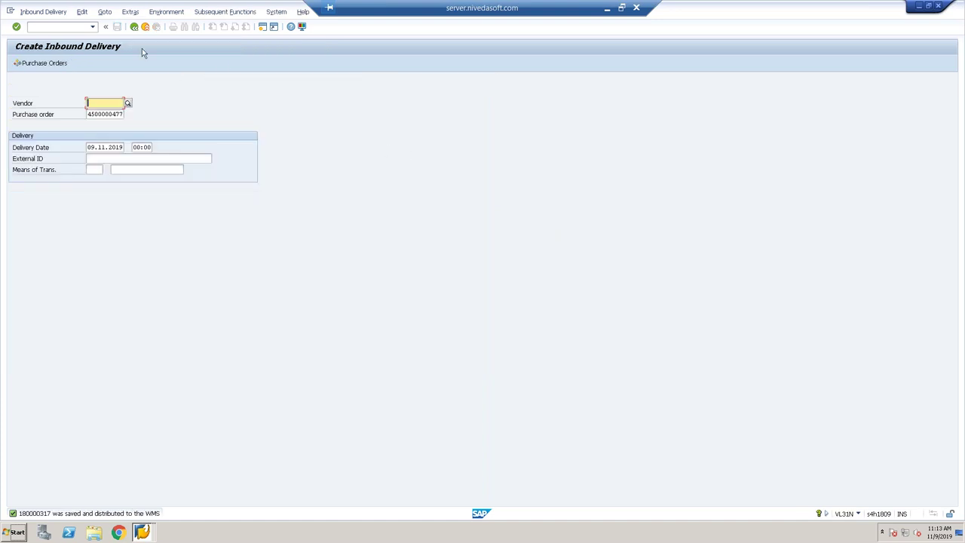
left_click(42, 13)
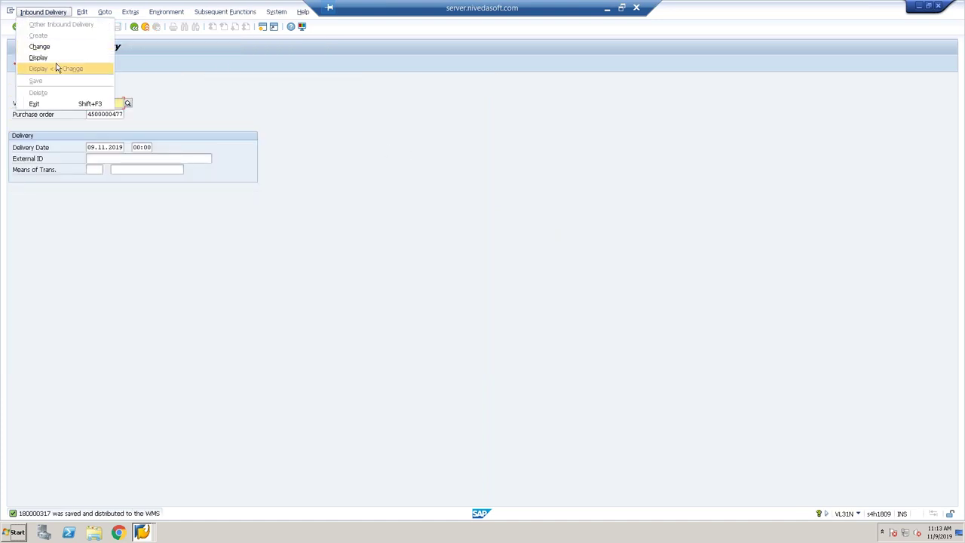
left_click(54, 60)
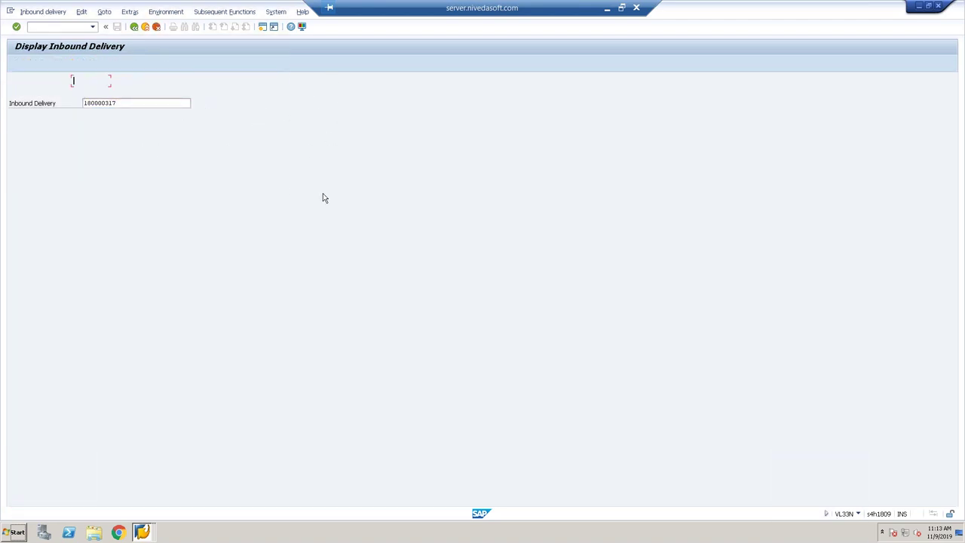
key("Return")
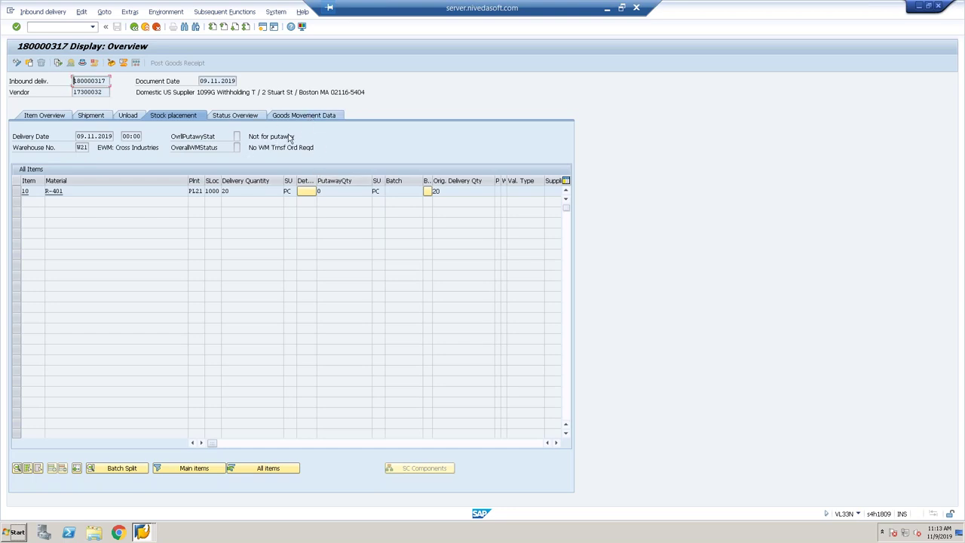
left_click(314, 115)
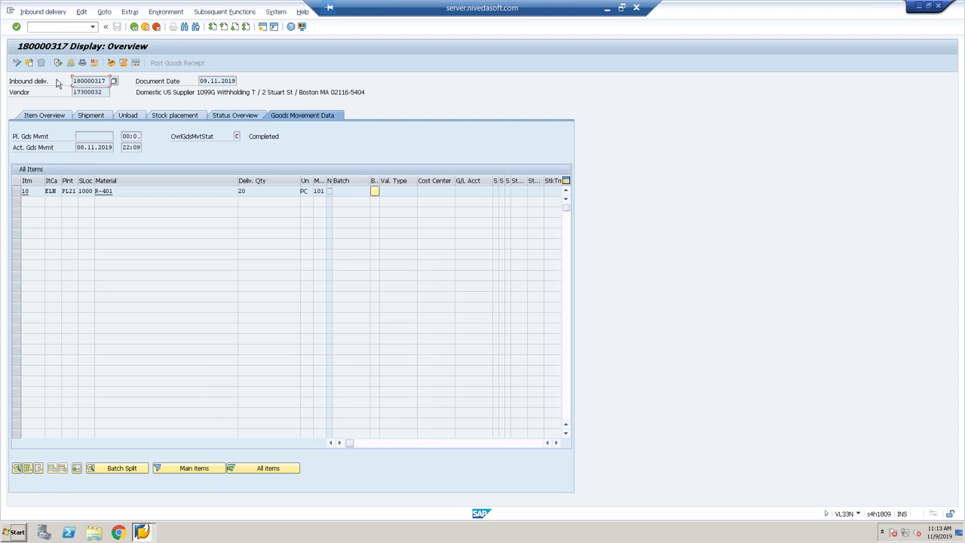
left_click(58, 63)
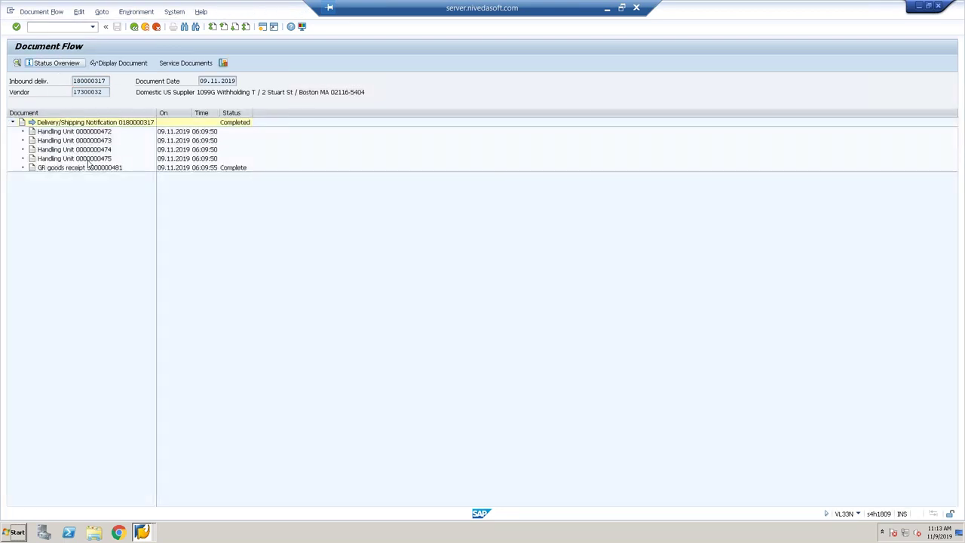
left_click(89, 168)
key("alt+Tab")
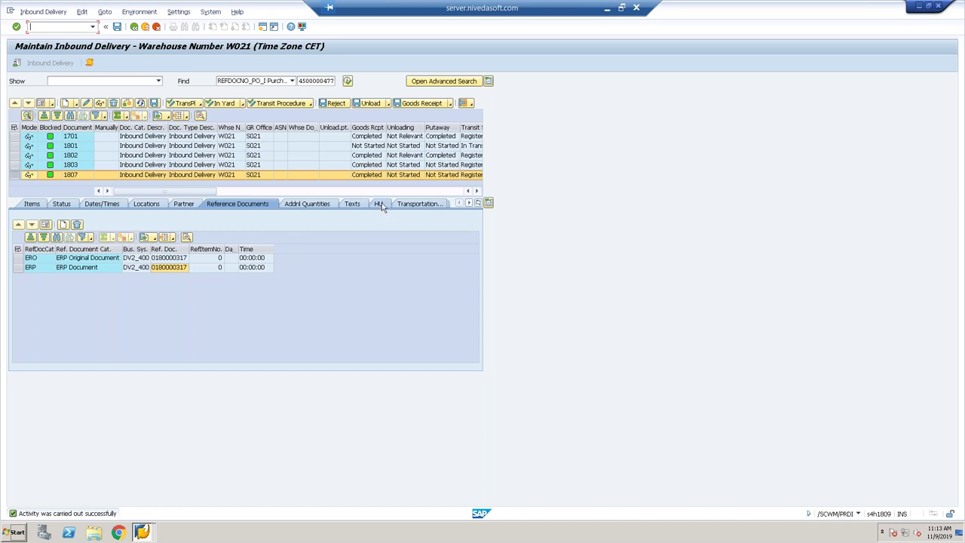
List delivery 1807's handling units 800053–800056 in bin GR-YDI1 and open its follow-on functions.
left_click(379, 203)
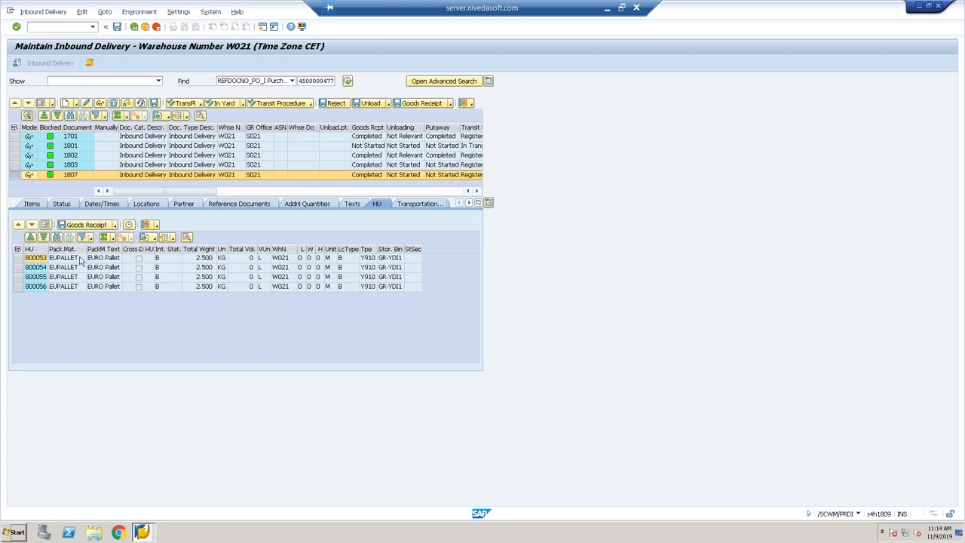
left_click(55, 13)
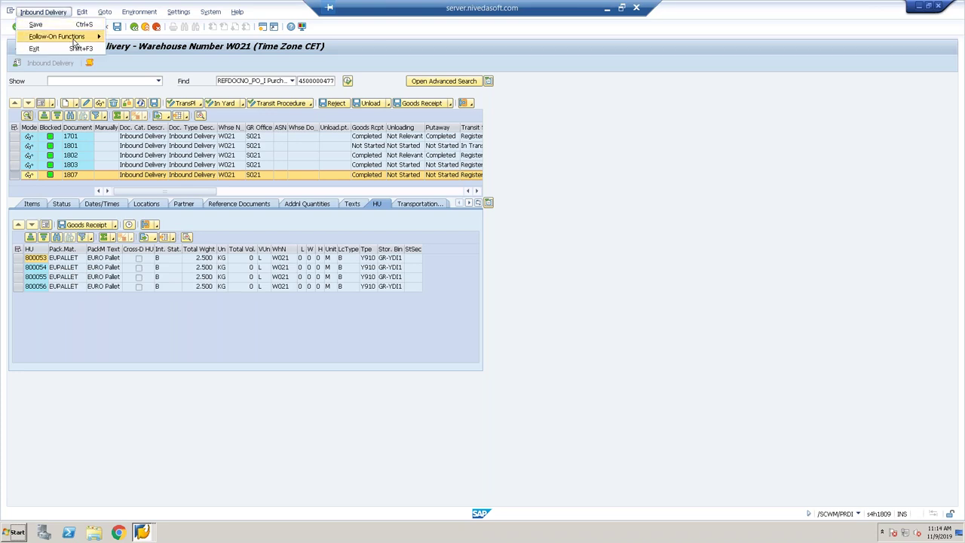
mouse_move(85, 37)
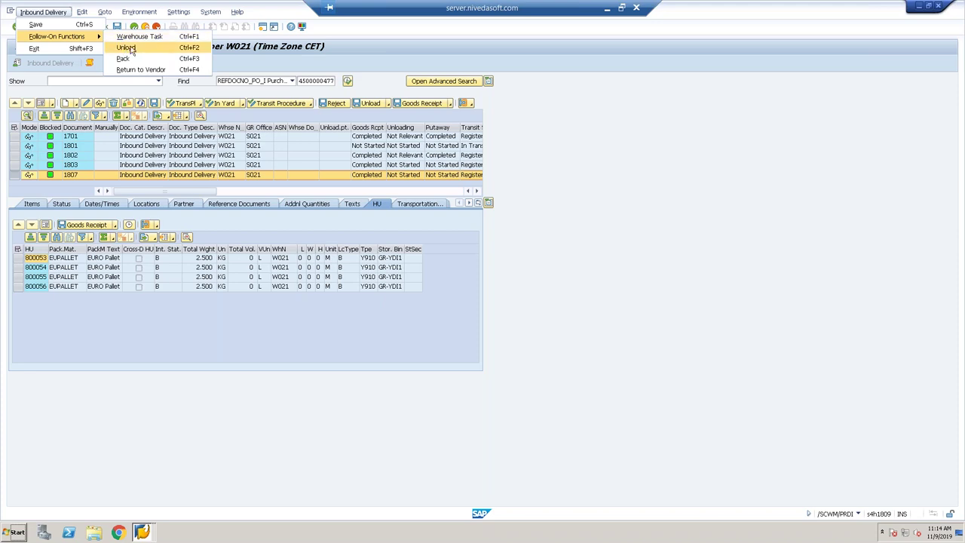
Create and save a putaway task moving HU 800053 to destination bin 8005.01.03.03.
left_click(127, 47)
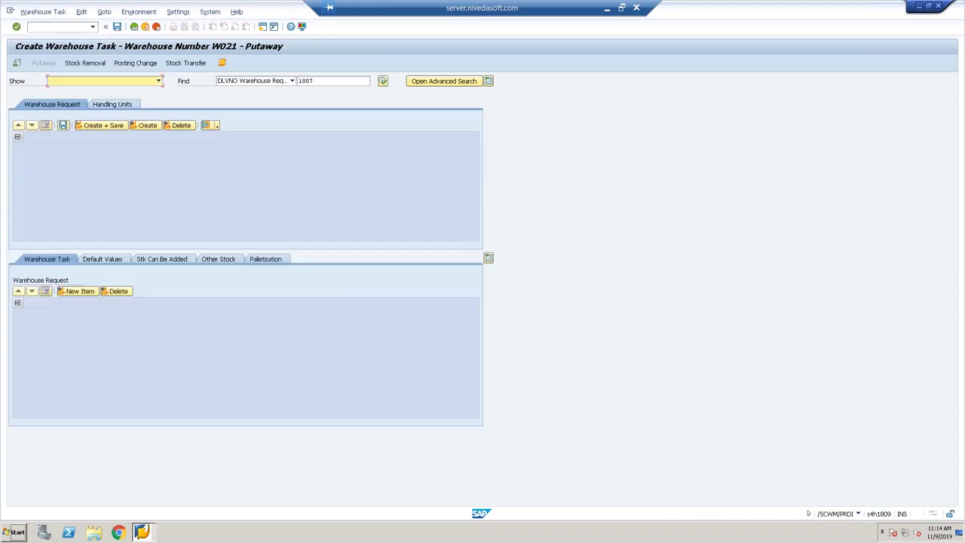
left_click(120, 104)
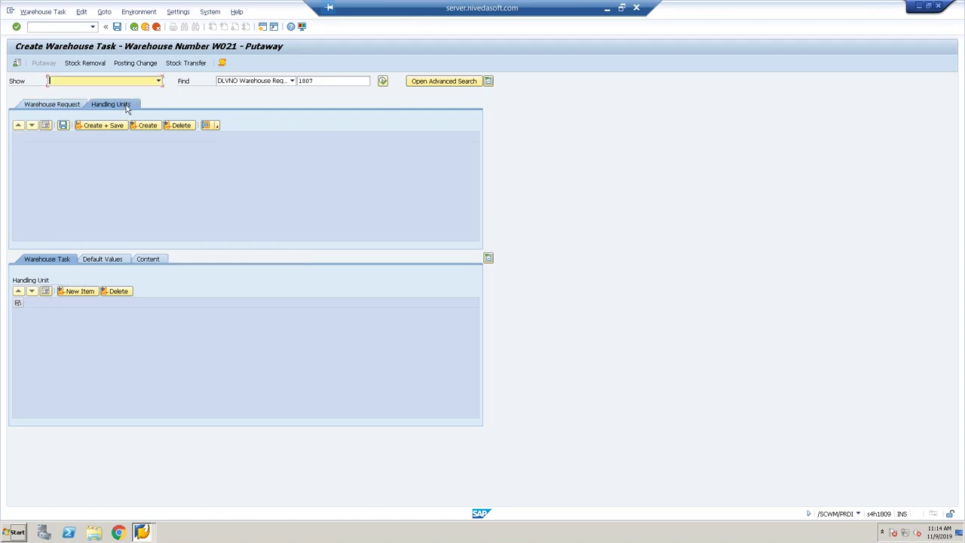
left_click(80, 158)
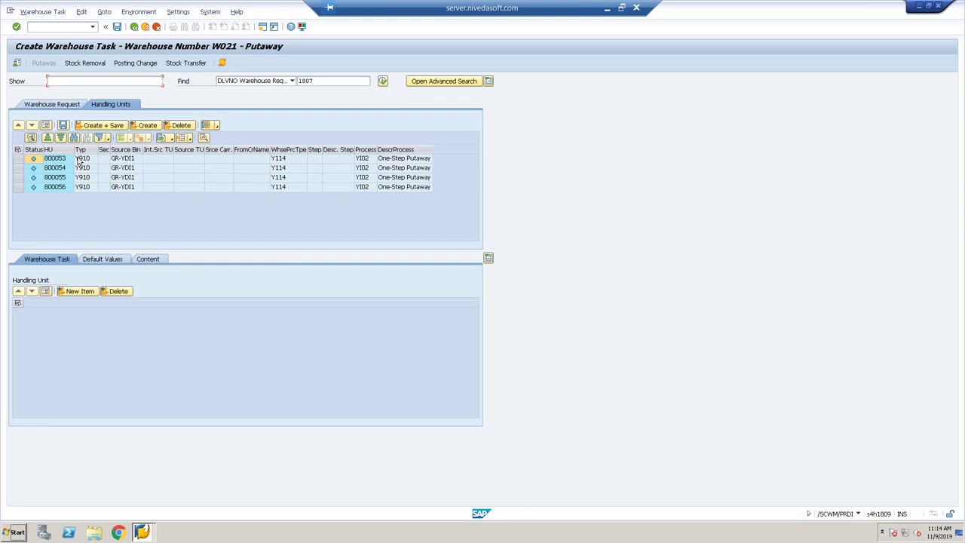
left_click(108, 261)
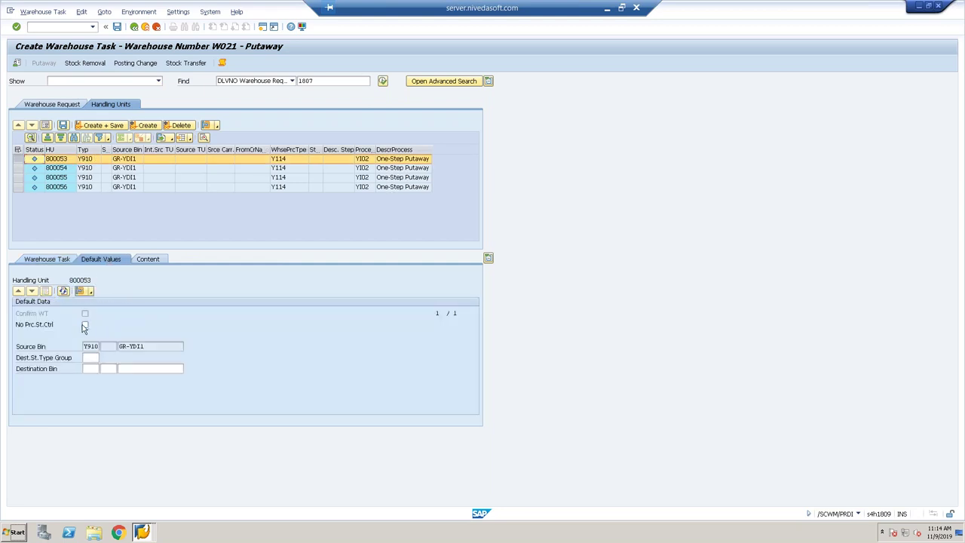
left_click(133, 369)
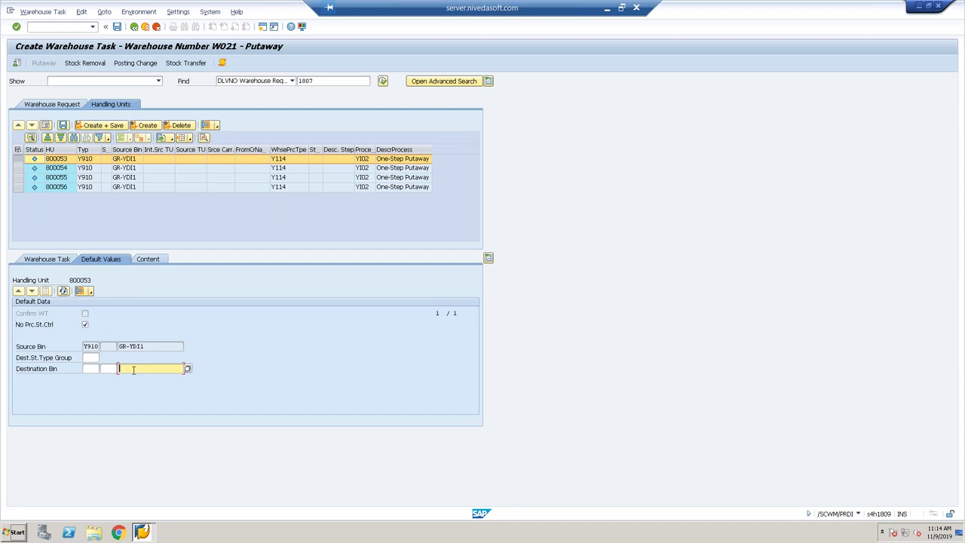
key("Down")
key("Down")
key("Return")
left_click(115, 128)
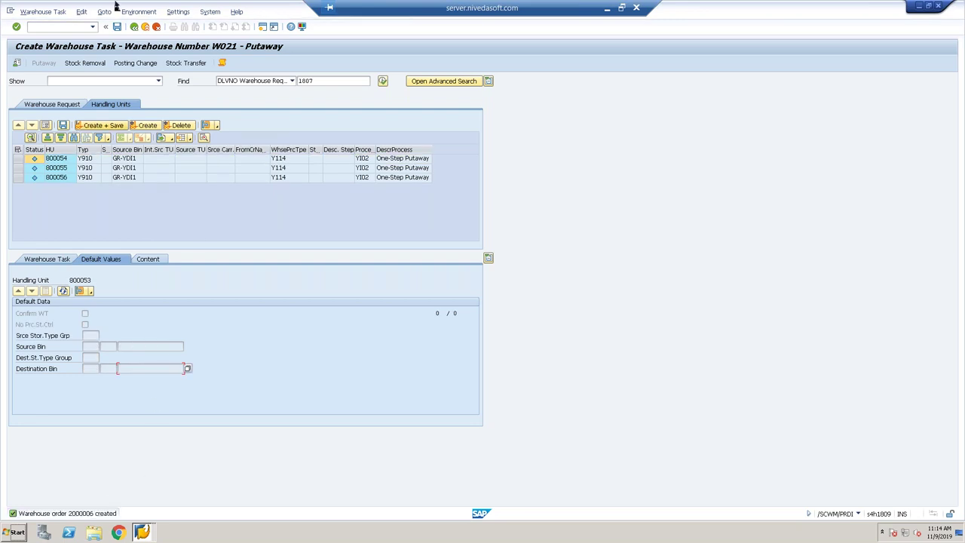
left_click(43, 12)
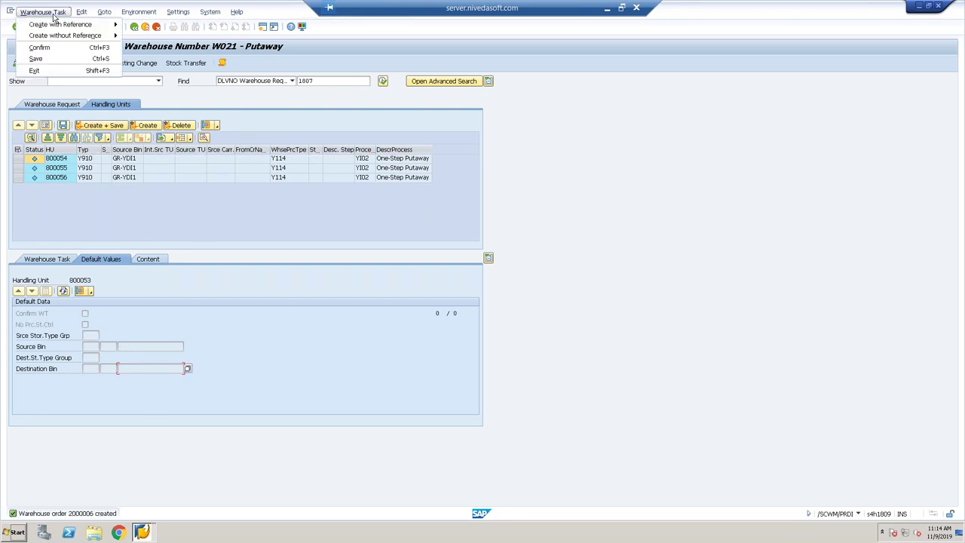
Review open HU task 100000008 from GR-YDI1 to bin 8005.01.03.03 in warehouse order 2000006.
left_click(71, 50)
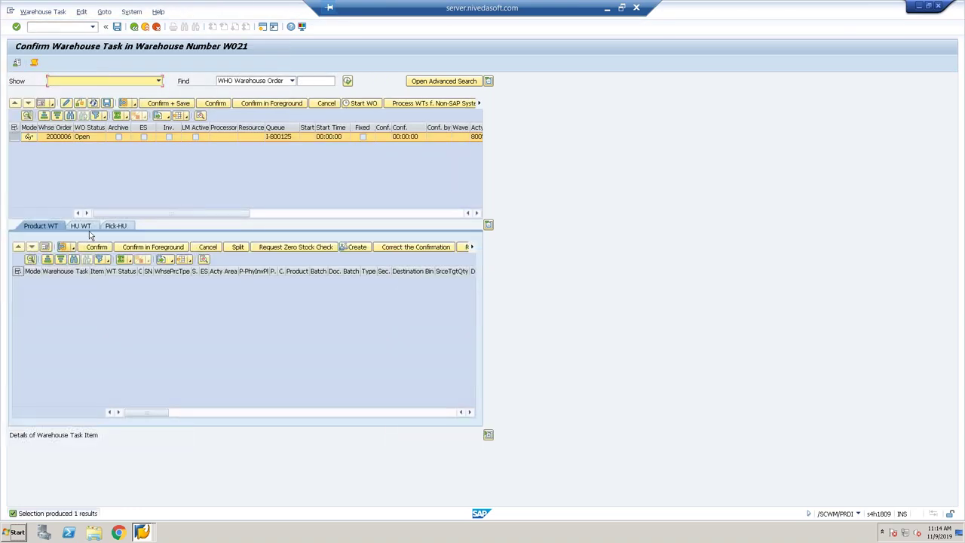
left_click(80, 226)
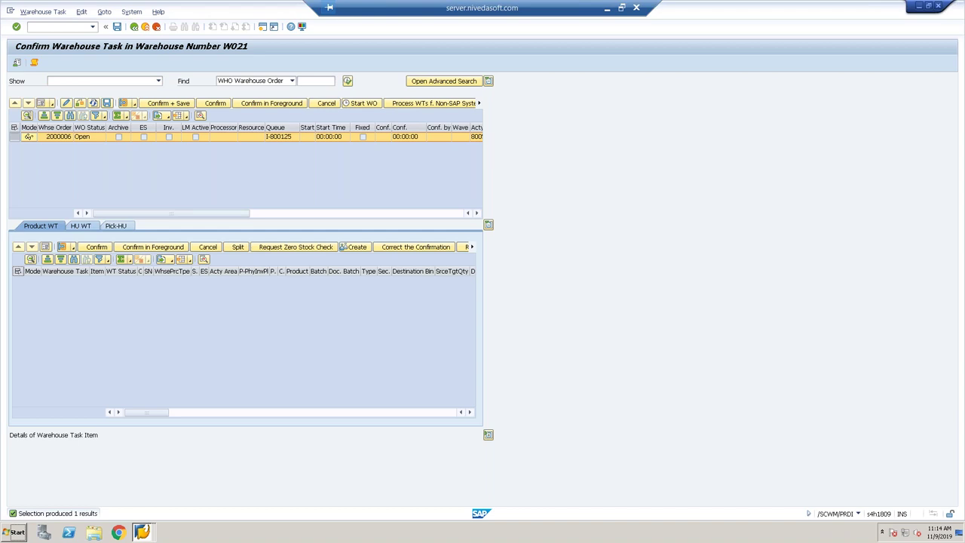
left_click(45, 246)
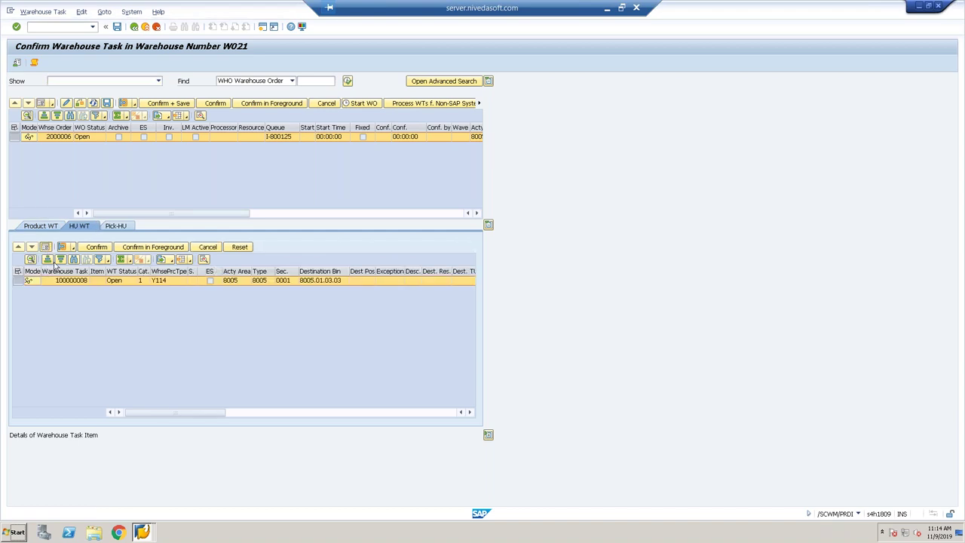
left_click(171, 302)
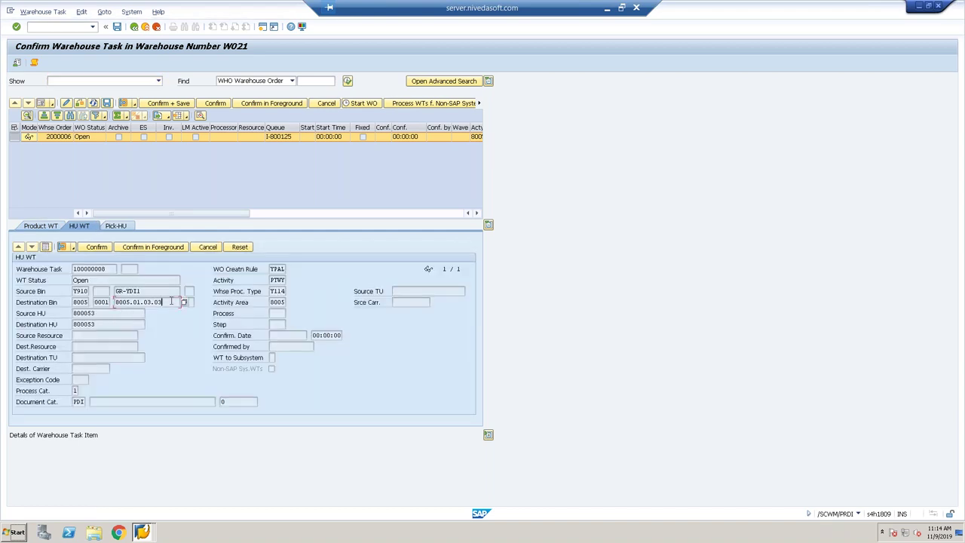
left_click(45, 29)
type("/o/scwm/rfui")
Start /SCWM/RFUI and attempt logon with resource FORKLIFT and presentation device YE00.
key("Return")
key("BackSpace")
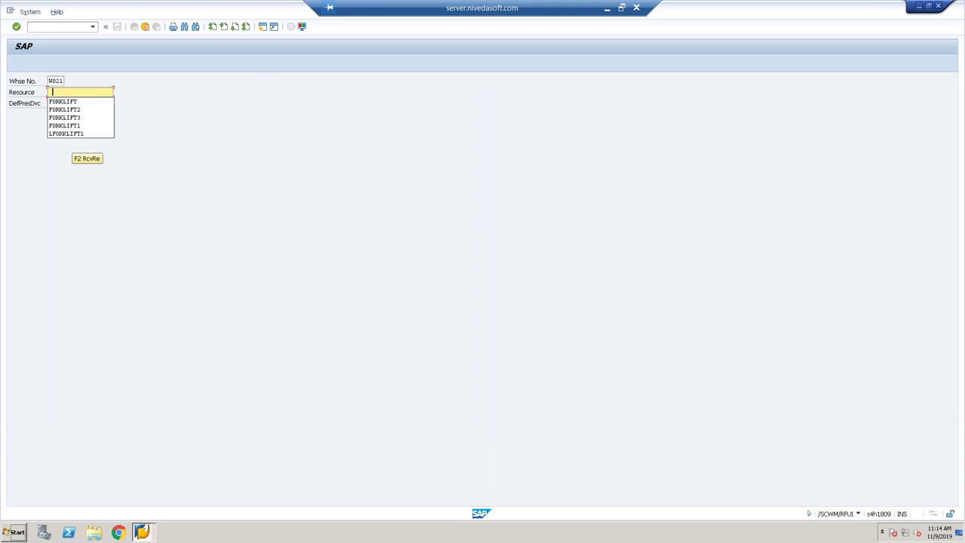
key("Down")
key("Return")
key("Tab")
key("Down")
key("Return")
key("Return")
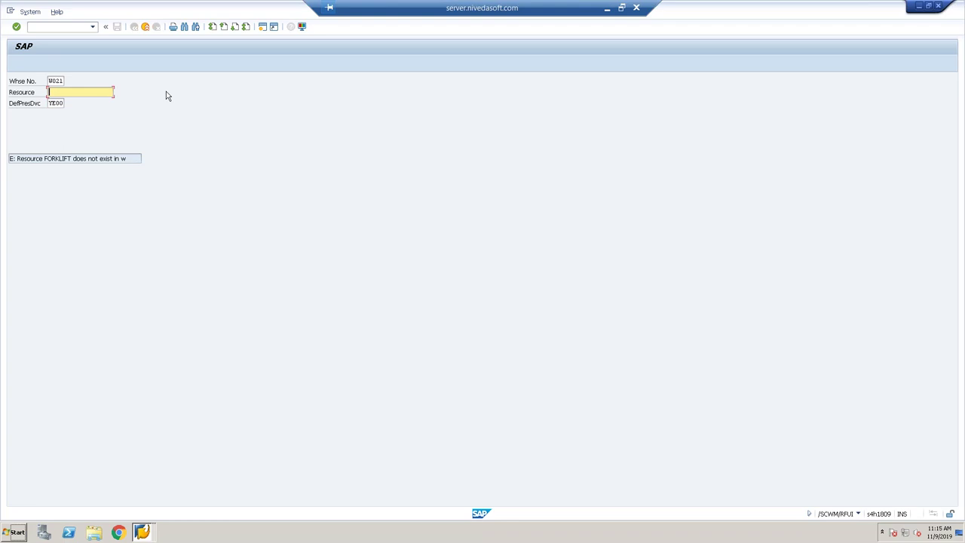
Retry resources FORKLIFT3 and FORKLIFT4, then log on with the first listed resource.
left_click(102, 91)
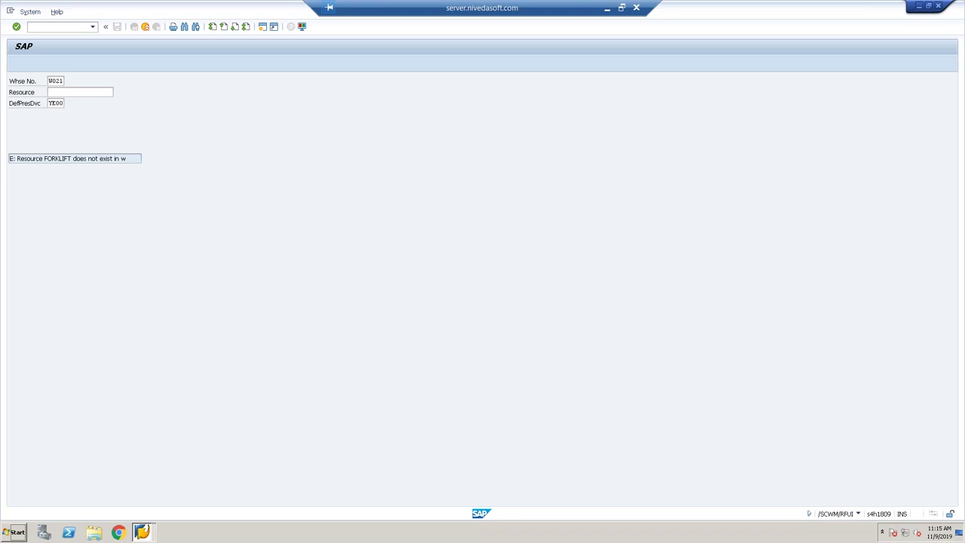
left_click(95, 92)
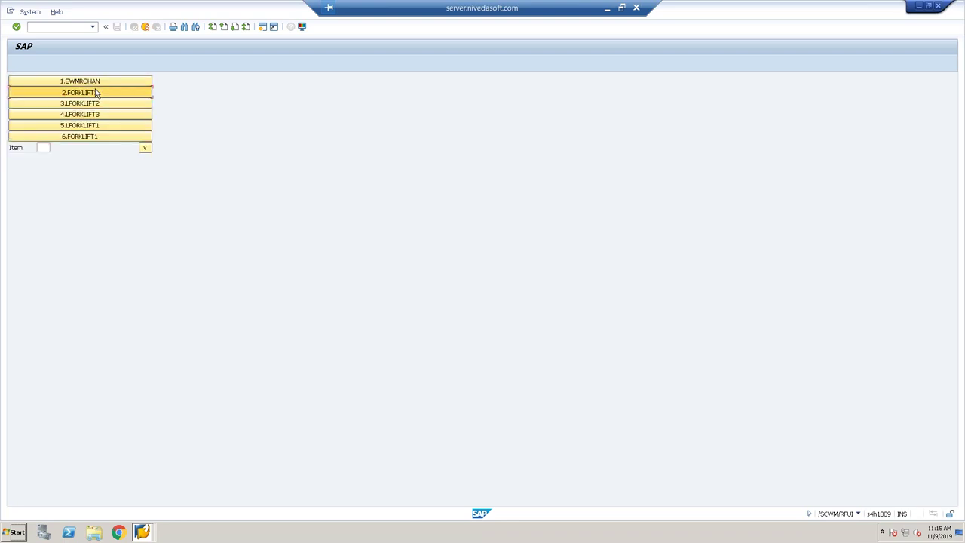
left_click(95, 92)
left_click(98, 92)
key("F2")
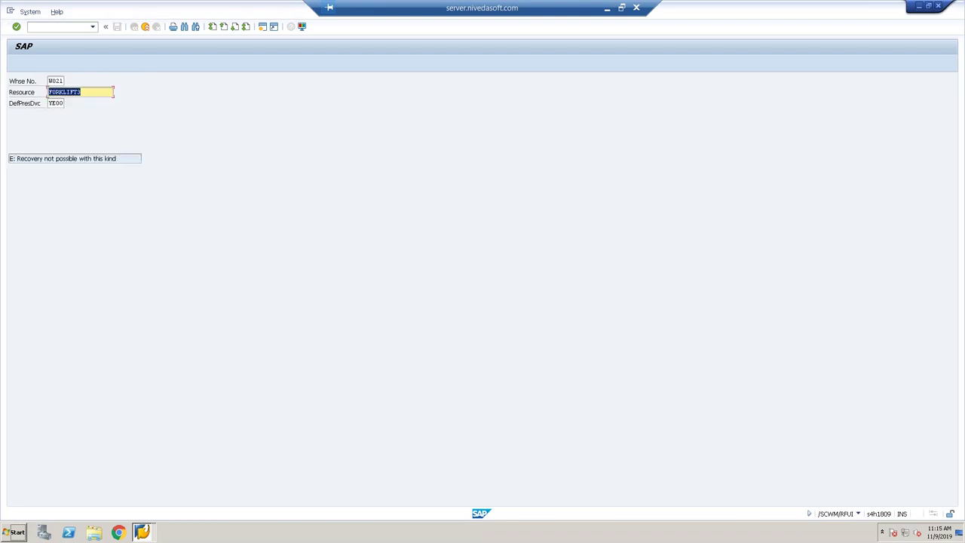
left_click(80, 92)
type("4")
key("Return")
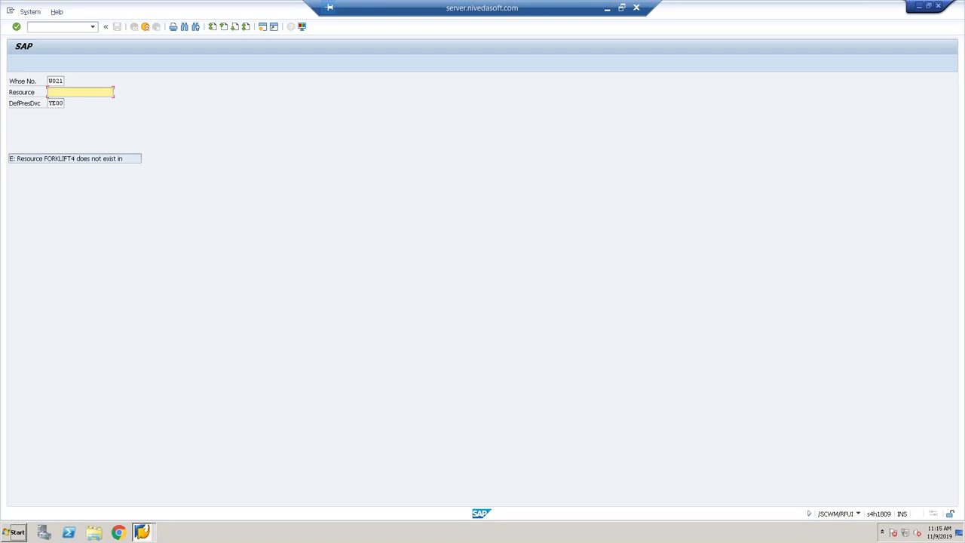
key("F4")
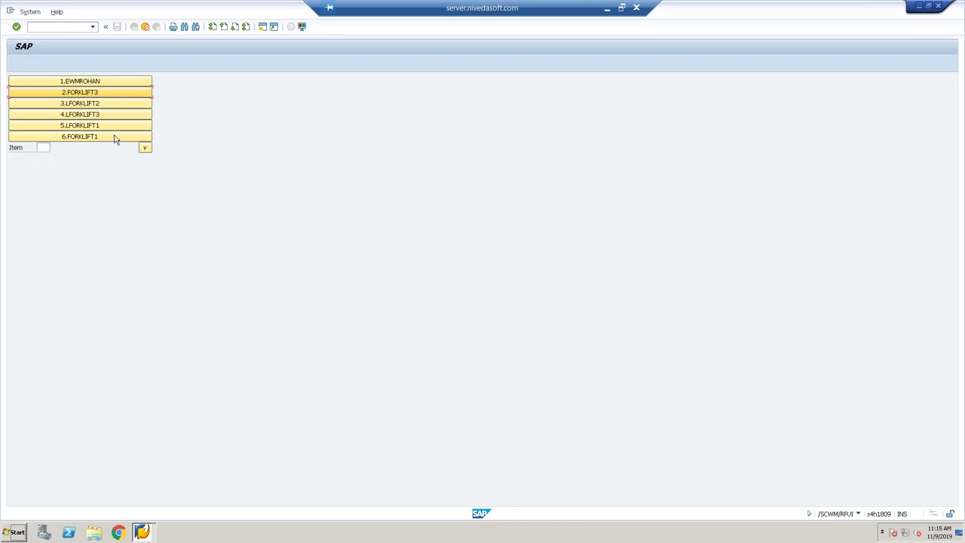
left_click(131, 81)
key("Return")
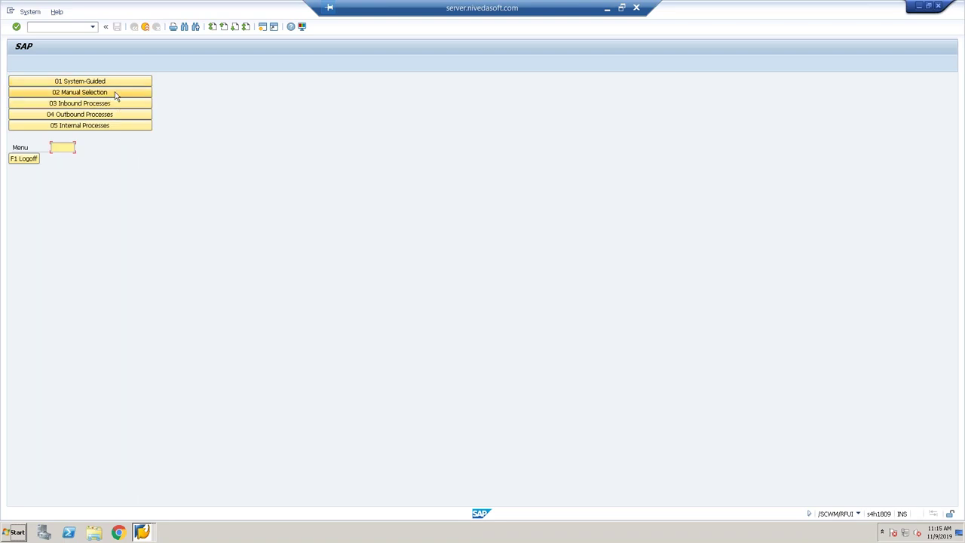
Attempt RF putaway by HU 800053, which fails with 'Warehouse order 2000006 not intended'.
left_click(121, 103)
left_click(122, 101)
left_click(127, 81)
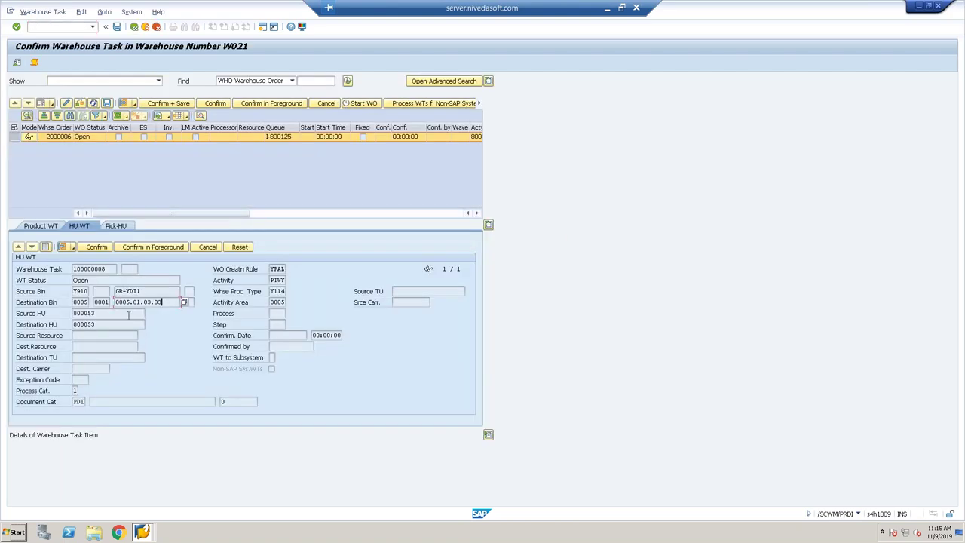
key("alt+Tab")
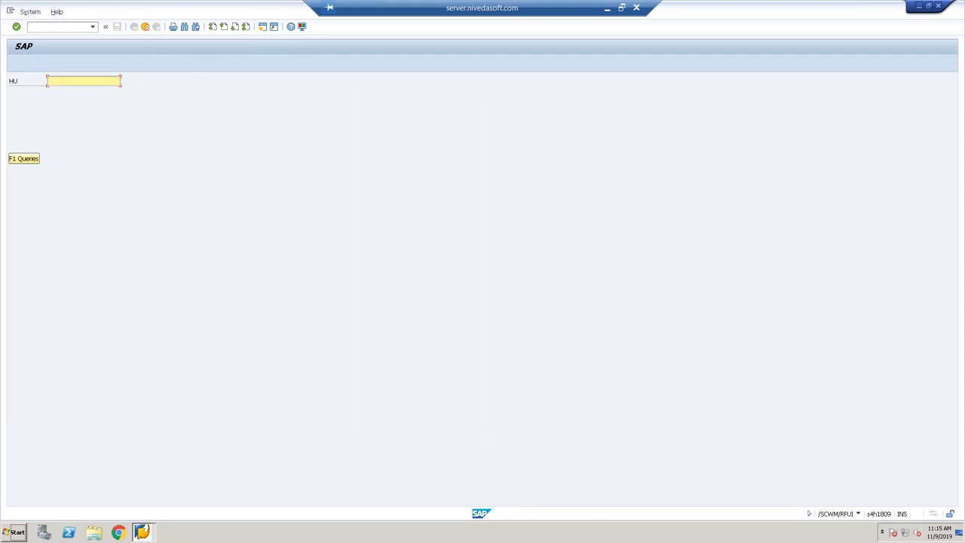
type("800053")
key("Return")
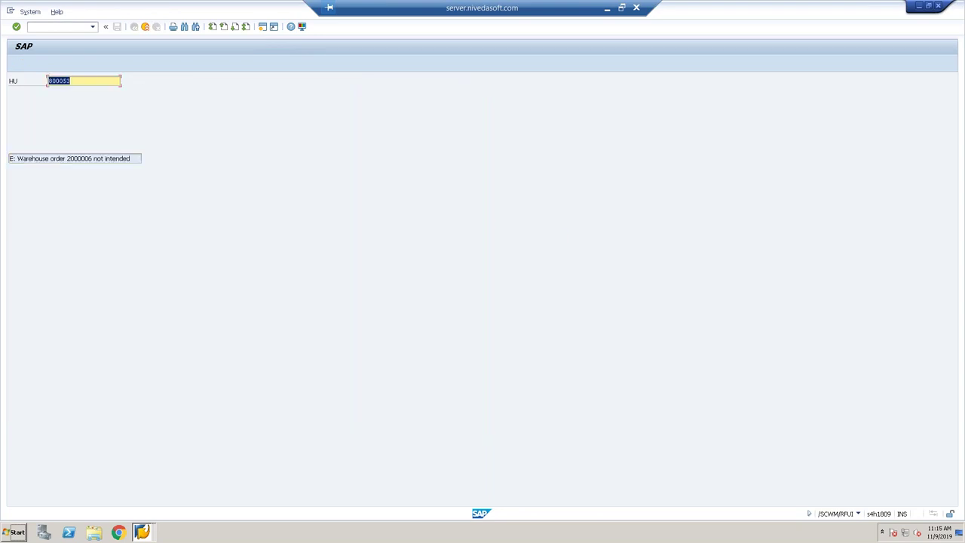
key("F7")
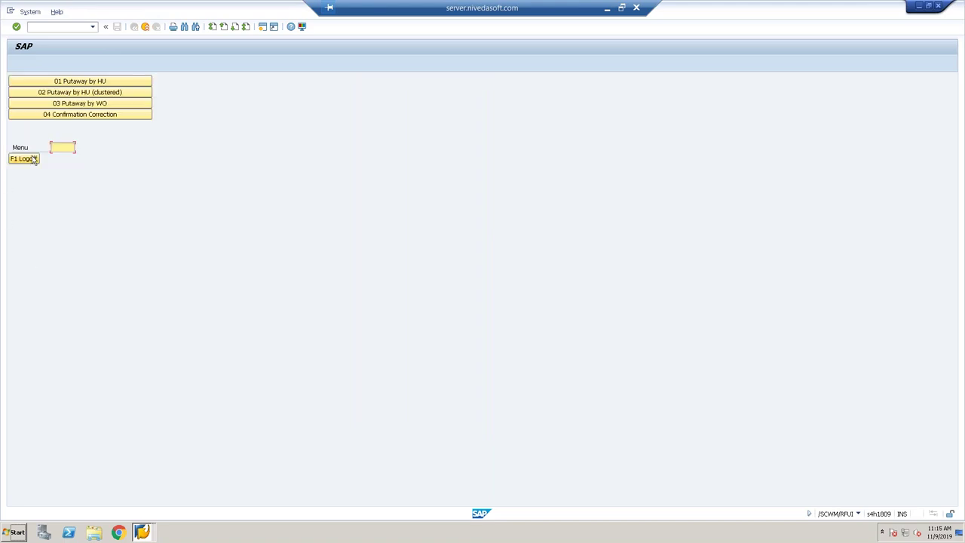
left_click(61, 28)
type("/o/scwm/rsrc")
In /SCWM/RSRC, change the first resource's group from YALL to YRAC and save.
key("Return")
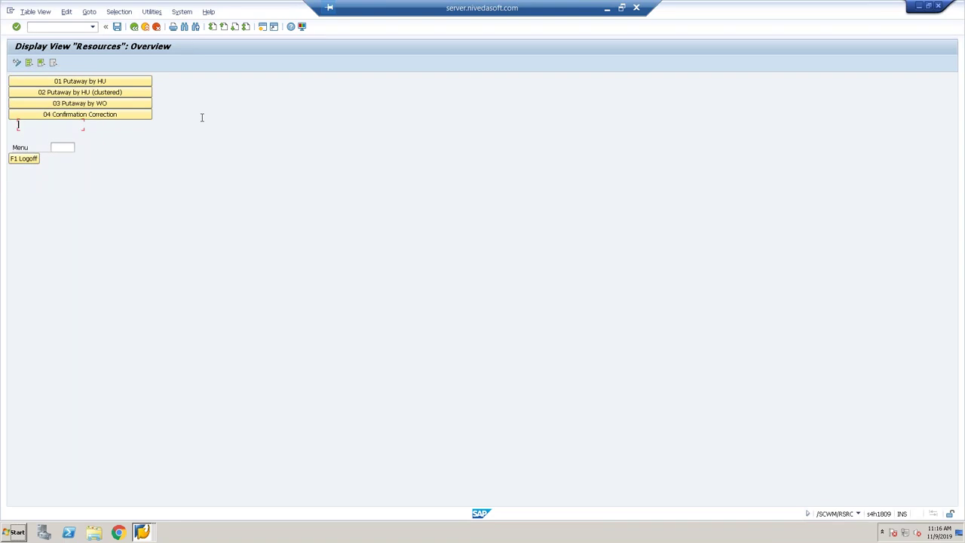
left_click(17, 62)
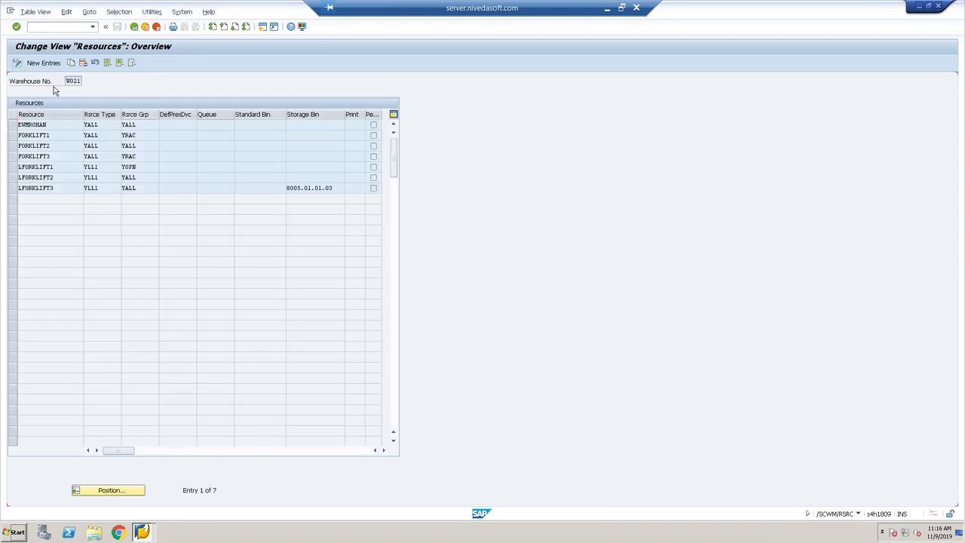
left_click(147, 125)
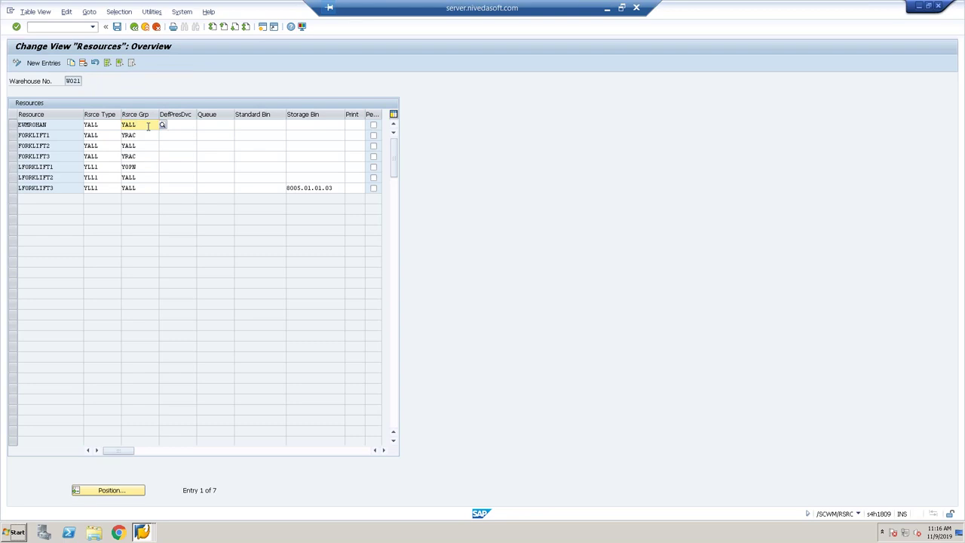
key("BackSpace")
key("BackSpace")
key("BackSpace")
type("RAC")
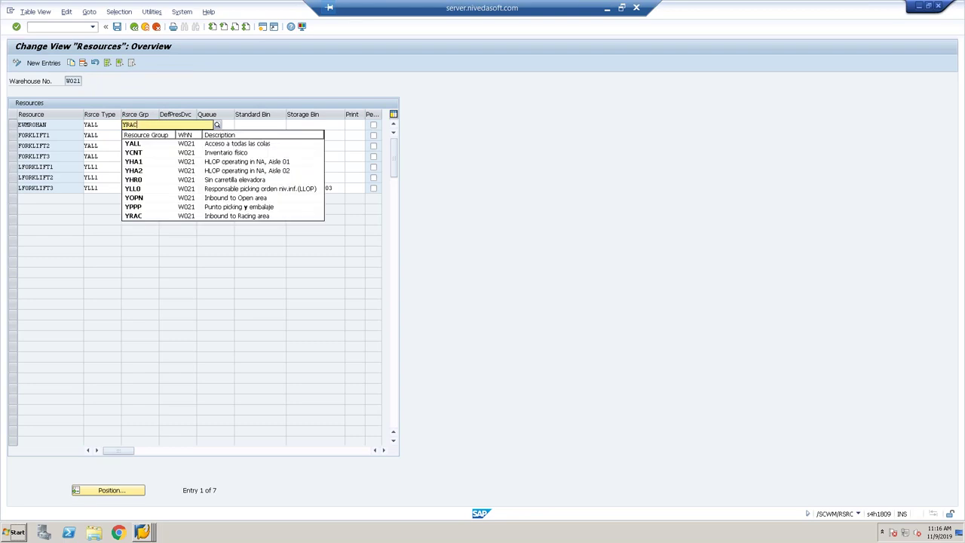
key("Escape")
key("ctrl+s")
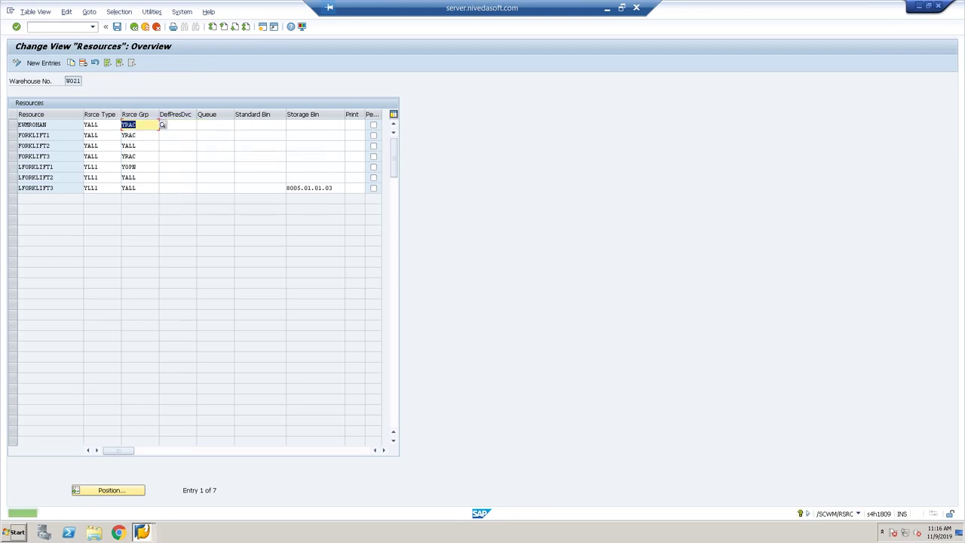
key("alt+Tab")
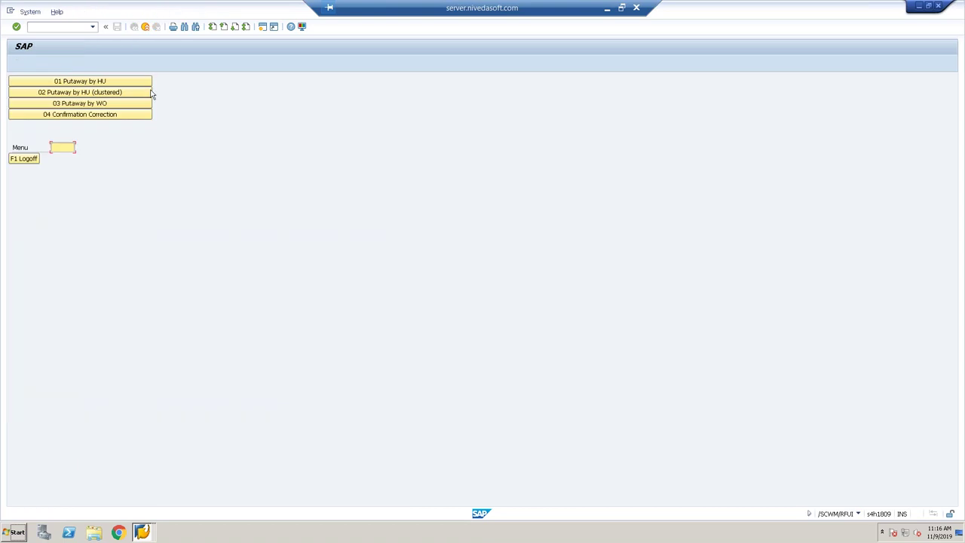
Confirm the RF putaway of HU 800053 to destination bin 8005.01.03.03.
left_click(114, 80)
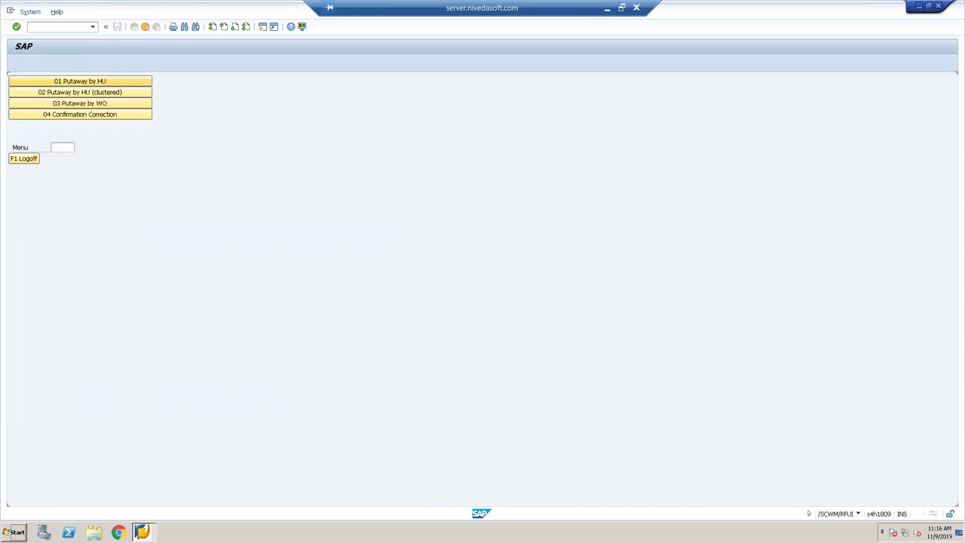
key("Down")
key("Return")
key("Return")
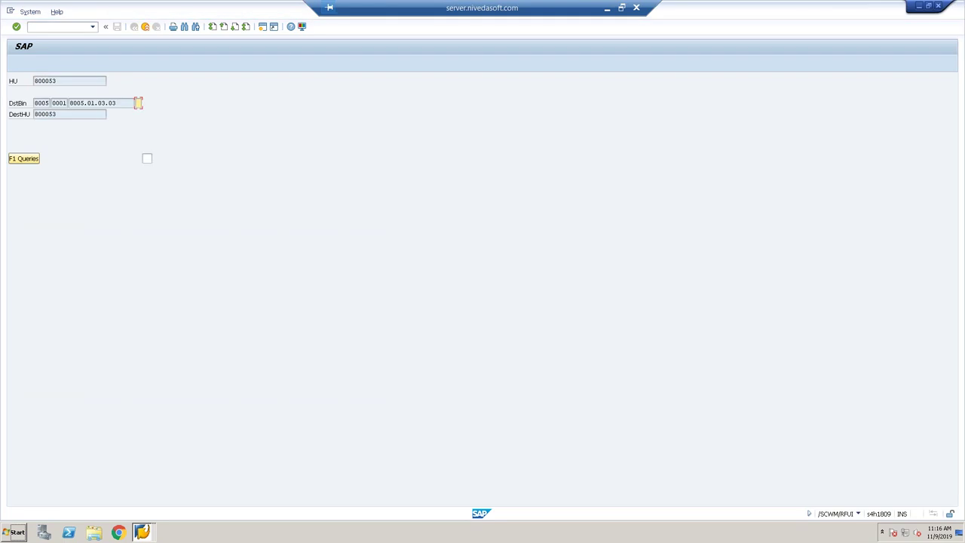
right_click(119, 105)
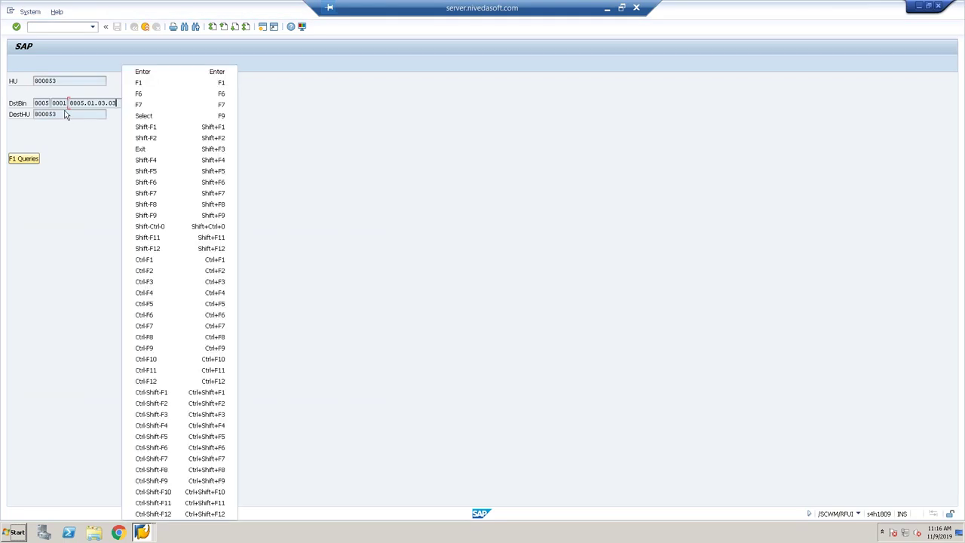
left_click(64, 114)
key("shift+Left")
key("shift+Left")
key("shift+Left")
key("shift+Left")
key("shift+Left")
key("shift+Left")
key("shift+Left")
key("shift+Left")
key("shift+Left")
key("shift+Left")
key("shift+Left")
key("shift+Left")
key("shift+Left")
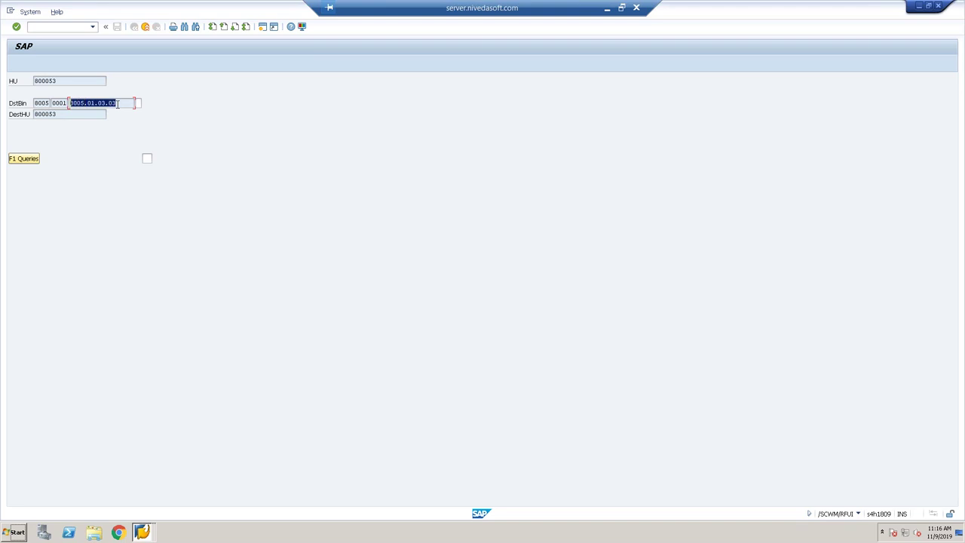
key("Tab")
key("Return")
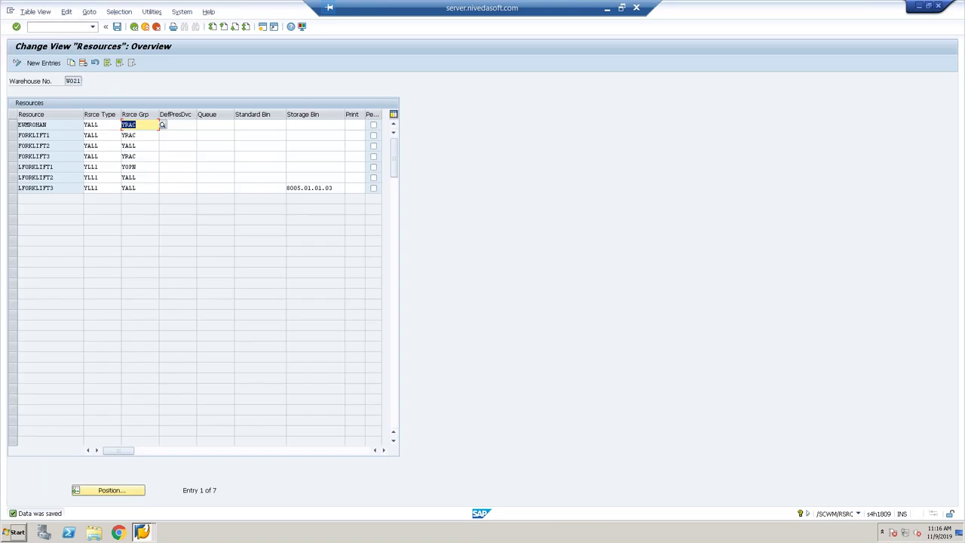
Close the Resources window and bring Confirm Warehouse Task back to the front.
left_click(138, 534)
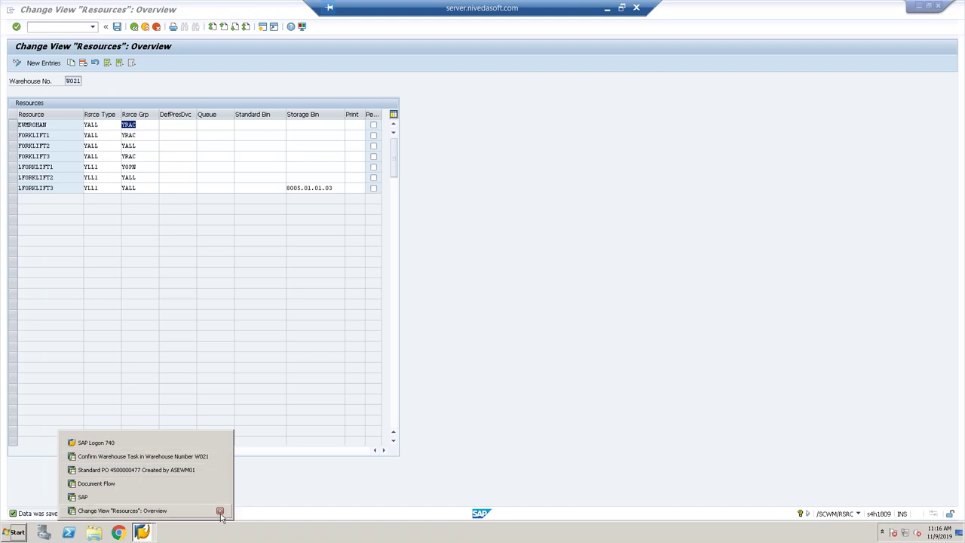
left_click(220, 511)
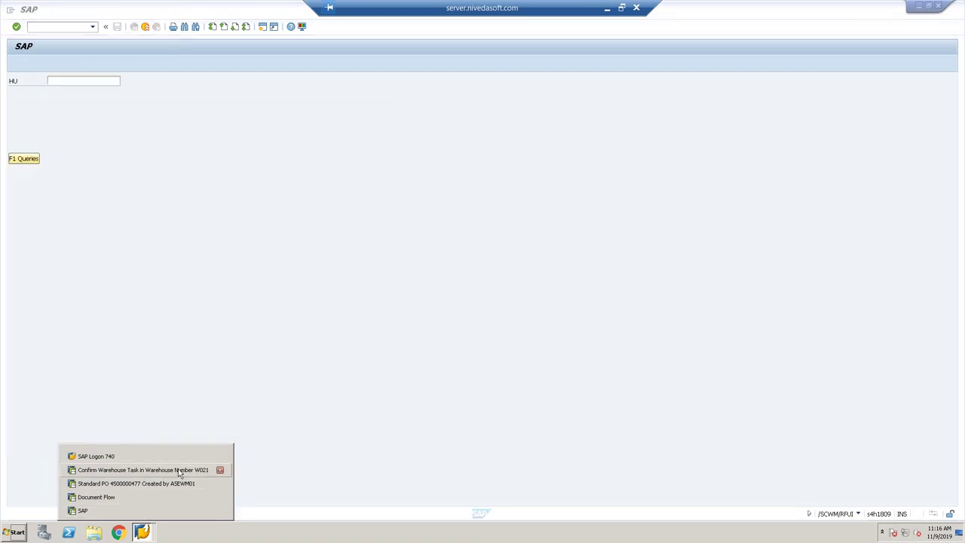
left_click(179, 469)
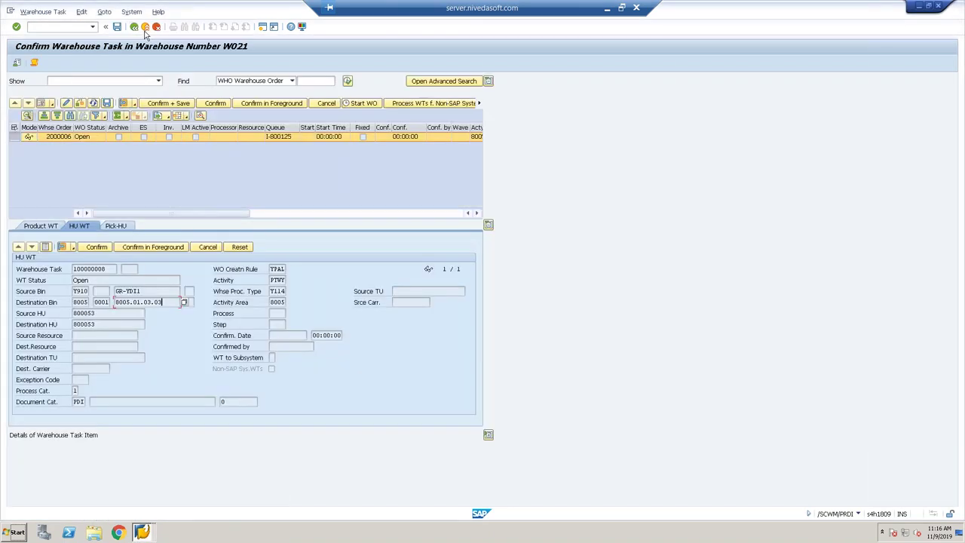
Display delivery 1807's warehouse tasks, showing task 100000008 for R-401 as Confirmed.
left_click(134, 27)
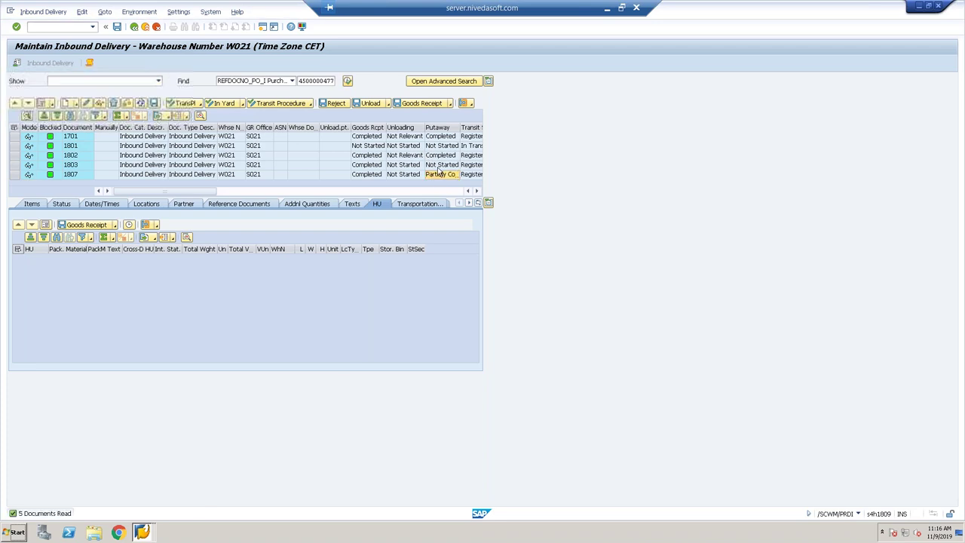
left_click(465, 103)
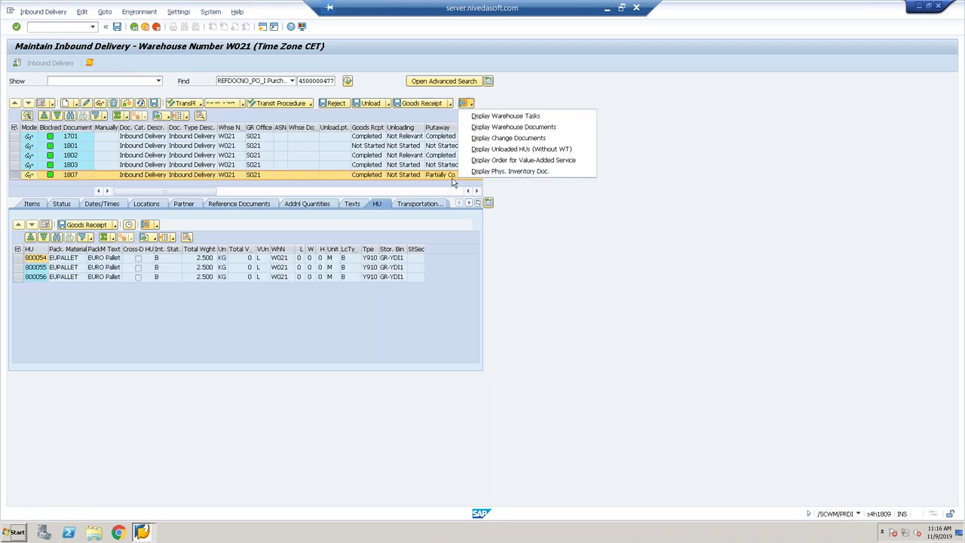
left_click(485, 117)
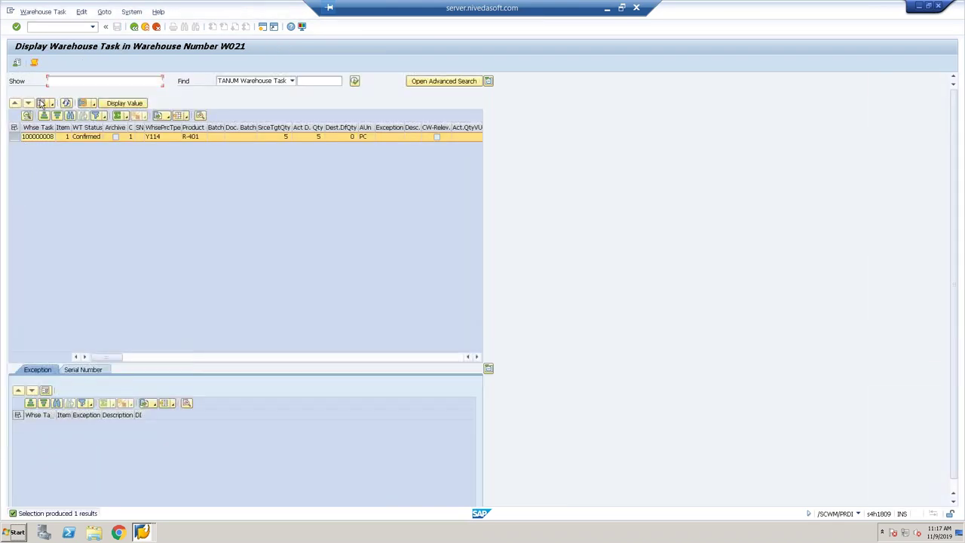
Review the details of warehouse task 100000008, including its executing resource and source HU.
double_click(86, 137)
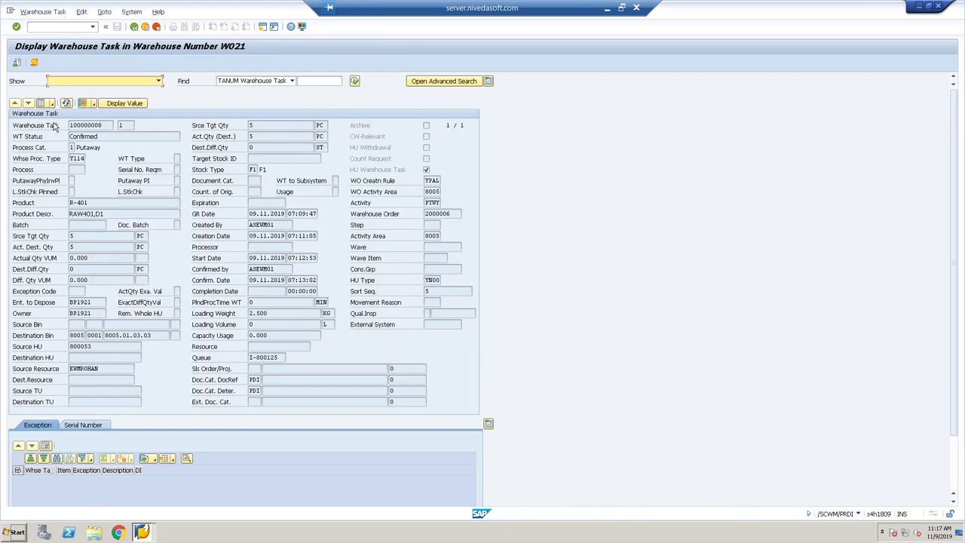
left_click(120, 370)
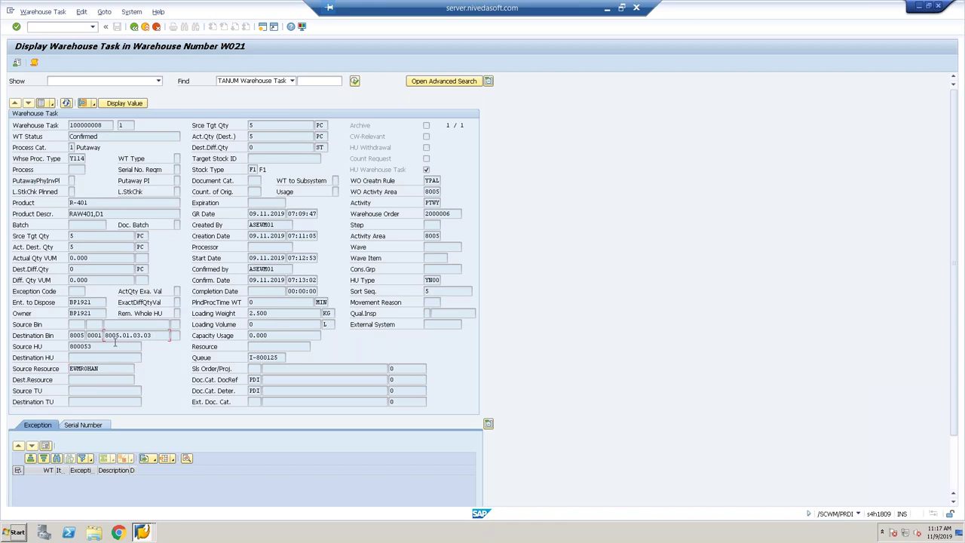
right_click(156, 335)
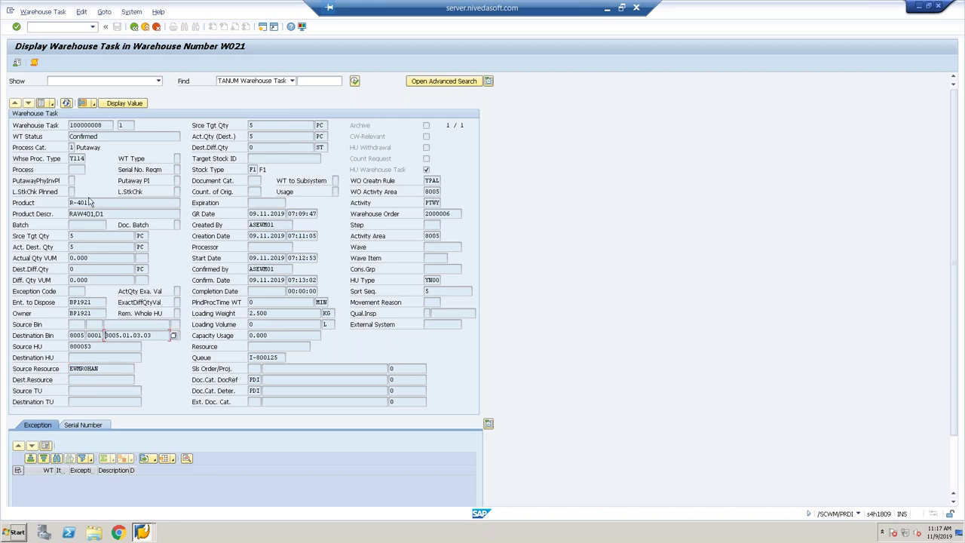
left_click(98, 353)
Launch the Warehouse Management Monitor in a new session with /o/scwm/mon.
left_click(47, 29)
type("/o/scwm/mon")
key("Return")
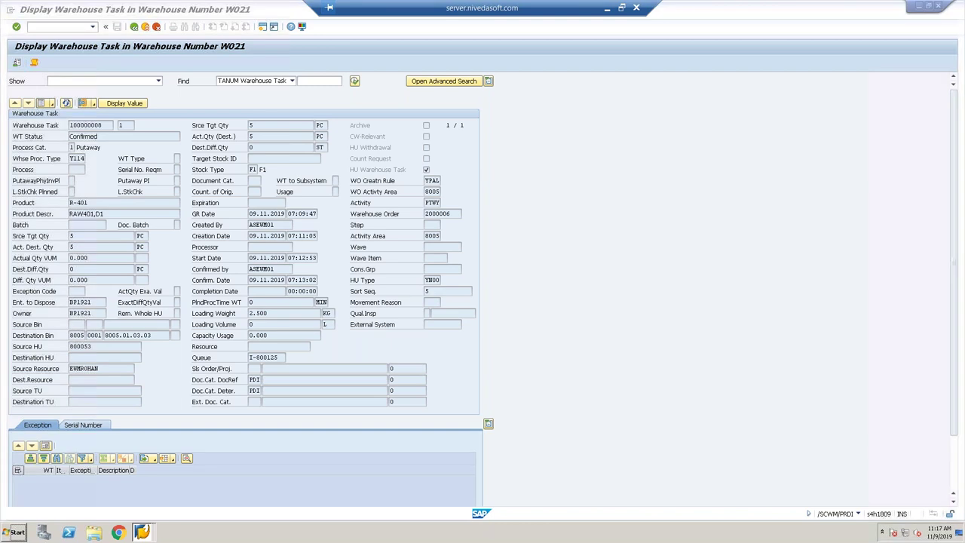
Open the SAP monitor for warehouse W021.
left_click(537, 333)
key("Down")
key("Return")
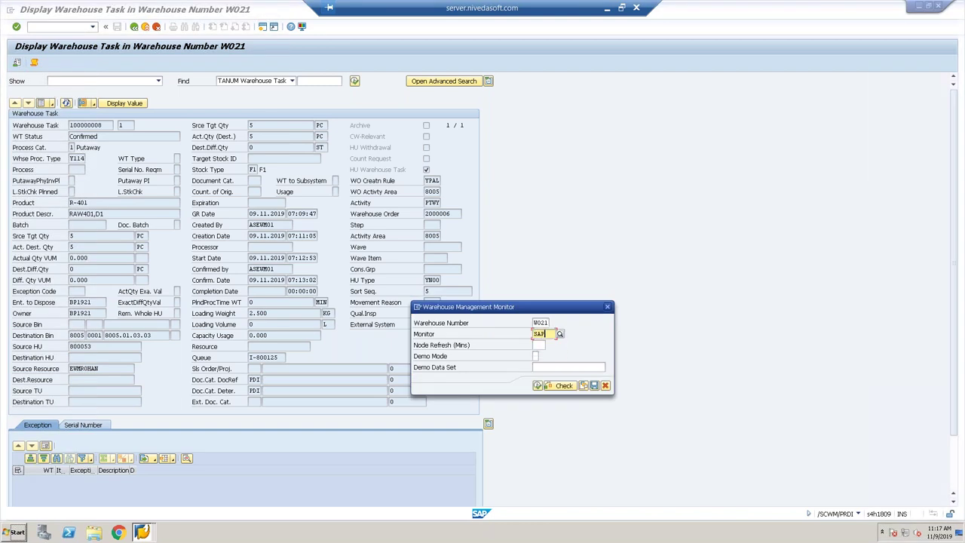
left_click(538, 385)
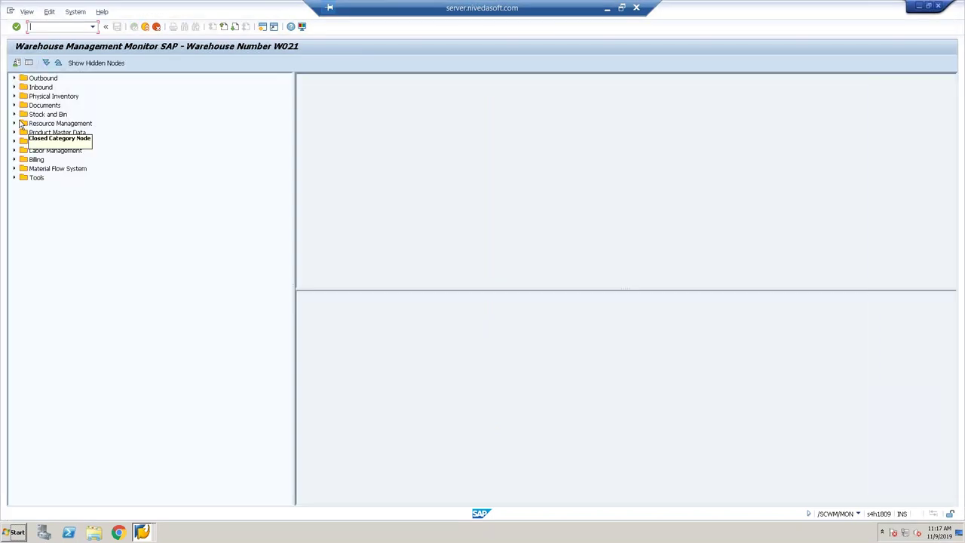
Expand Stock and Bin and search for handling unit 800053.
left_click(14, 115)
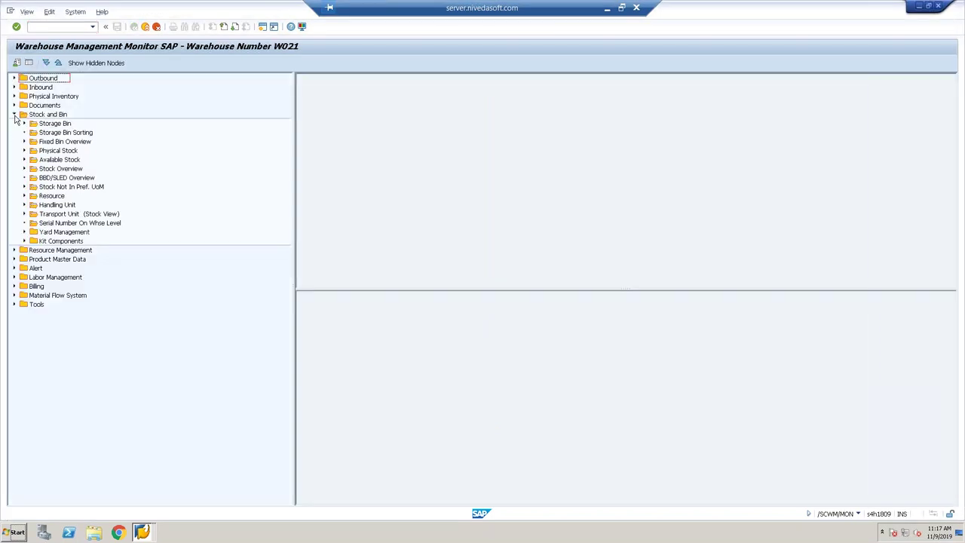
left_click(62, 205)
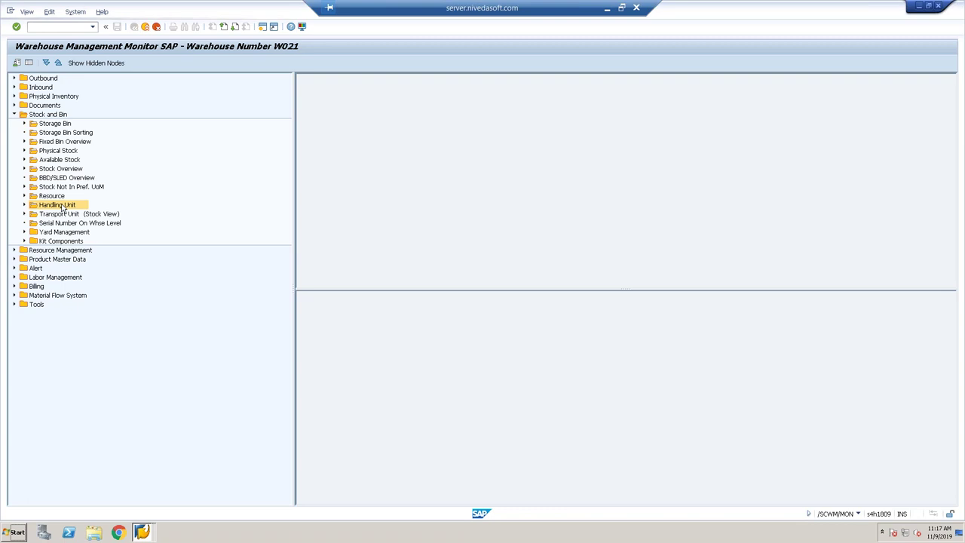
double_click(62, 205)
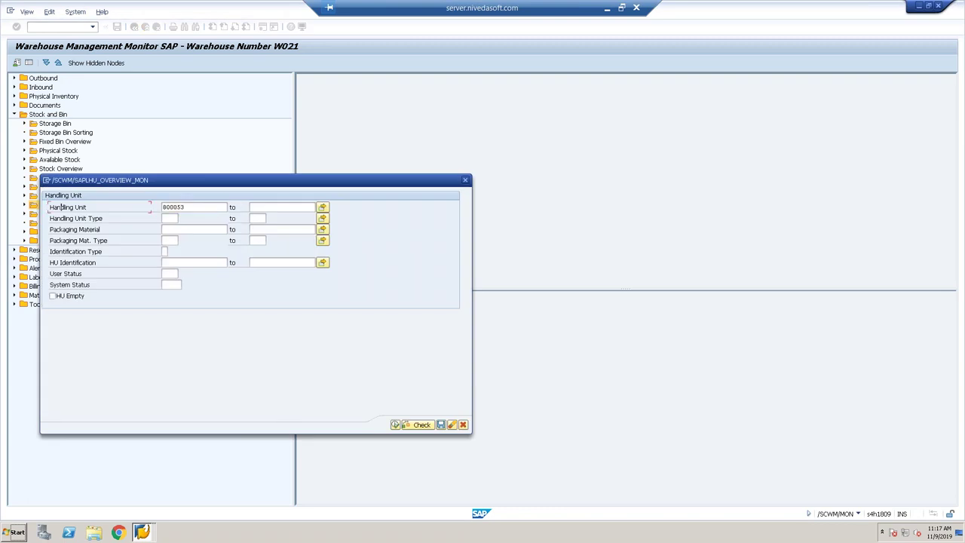
left_click(395, 425)
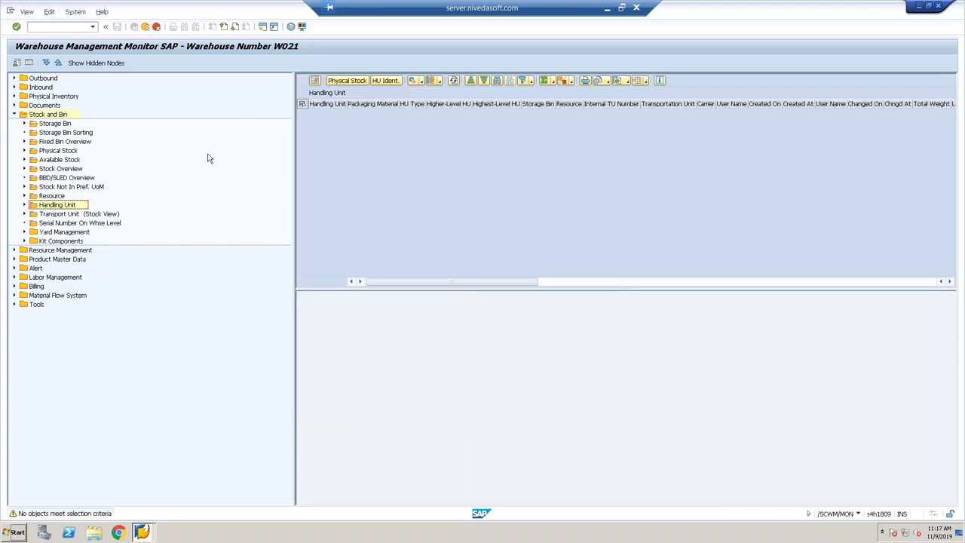
Open the Storage Bin selection criteria and copy the task's destination bin value.
double_click(60, 124)
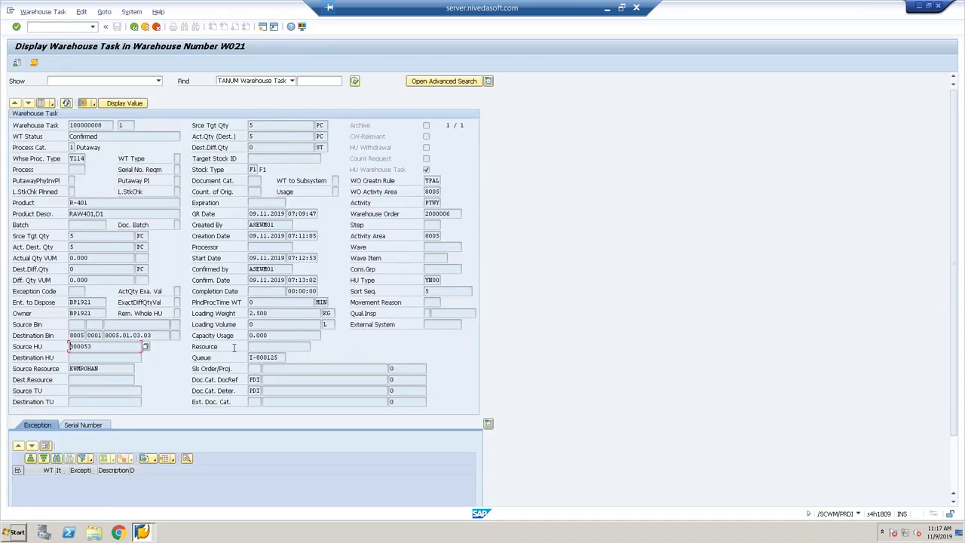
right_click(155, 334)
left_click(106, 337)
key("ctrl+a")
key("ctrl+c")
key("Home")
key("F4")
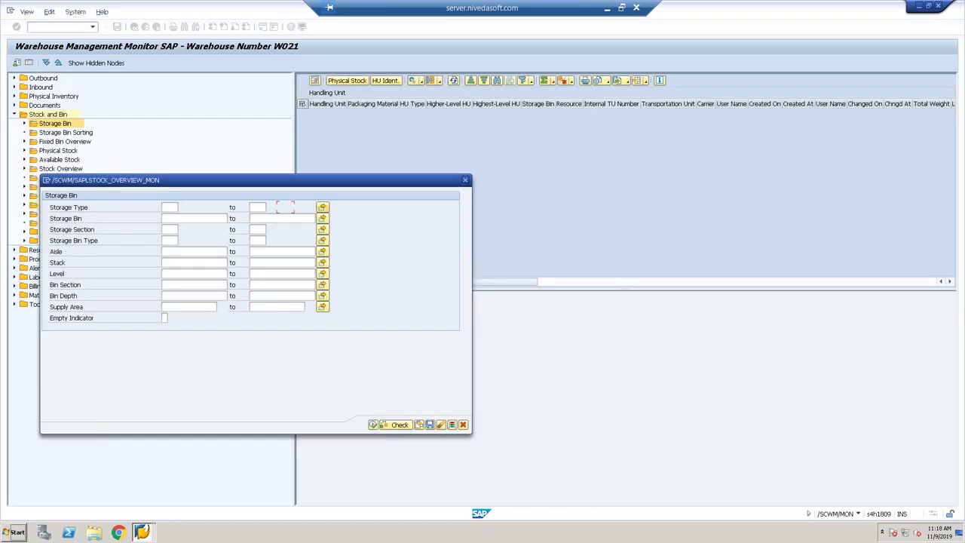
List storage bin 8005.01.03.03 and show its physical stock.
key("ctrl+v")
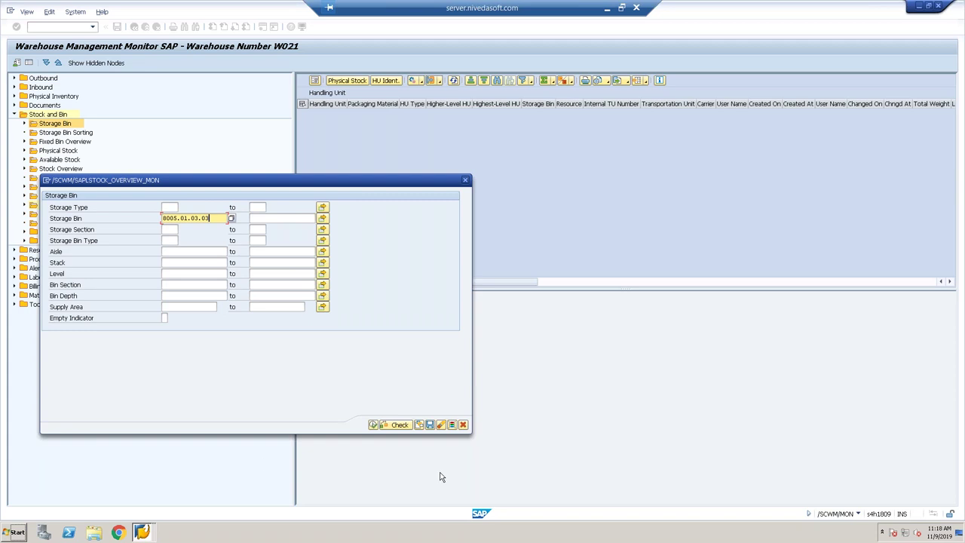
left_click(372, 424)
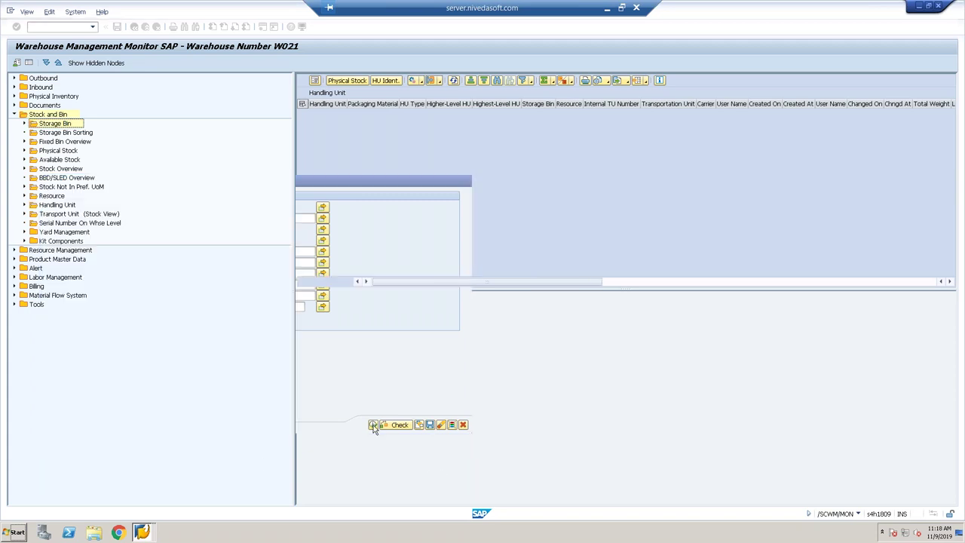
left_click(347, 80)
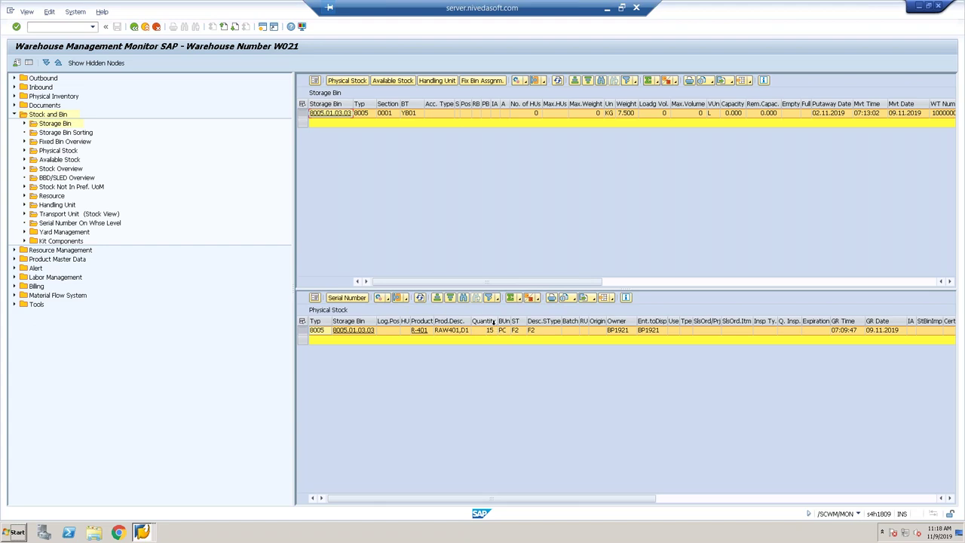
Compare the R-401, 15 PC stock row against the warehouse task and review its columns.
key("alt+Tab")
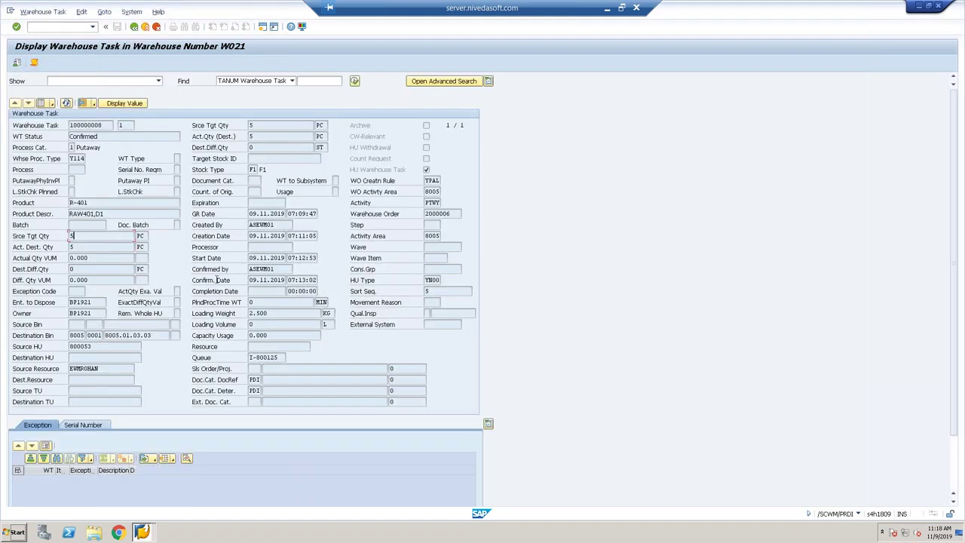
key("alt+Tab")
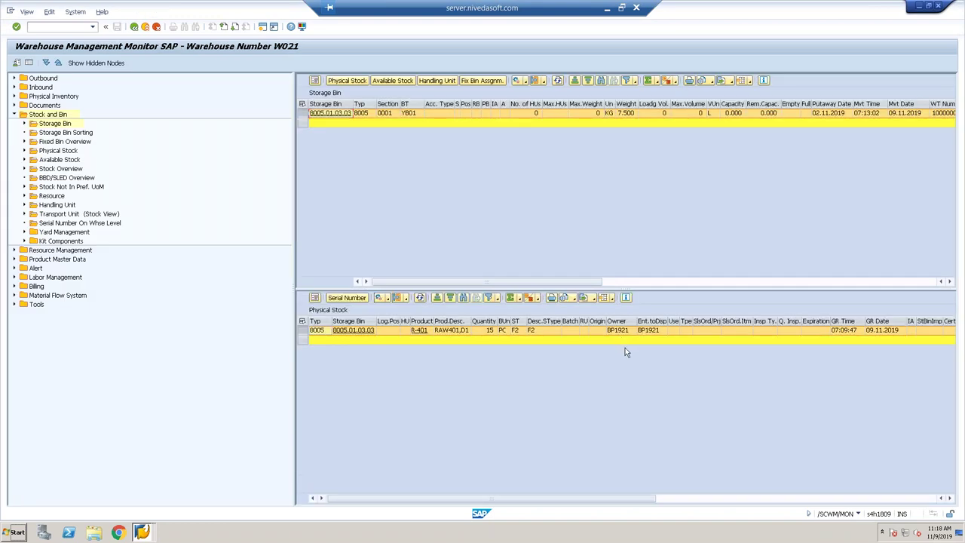
left_click(870, 334)
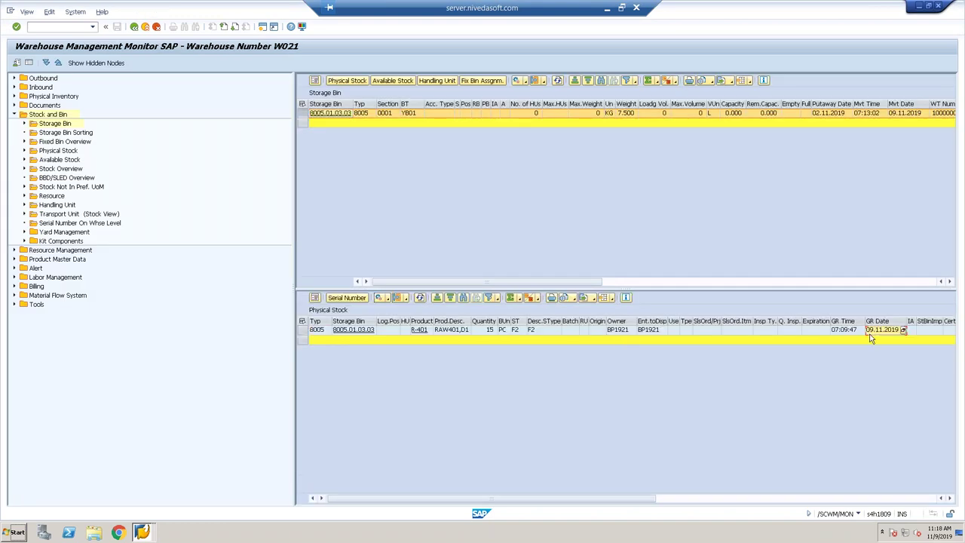
key("Right")
key("Right")
key("Right")
key("Right")
key("Right")
key("Right")
key("Right")
key("Right")
key("Right")
key("Right")
key("Right")
key("Right")
key("Right")
key("Right")
key("Right")
key("Right")
key("Right")
key("Right")
key("Right")
key("Right")
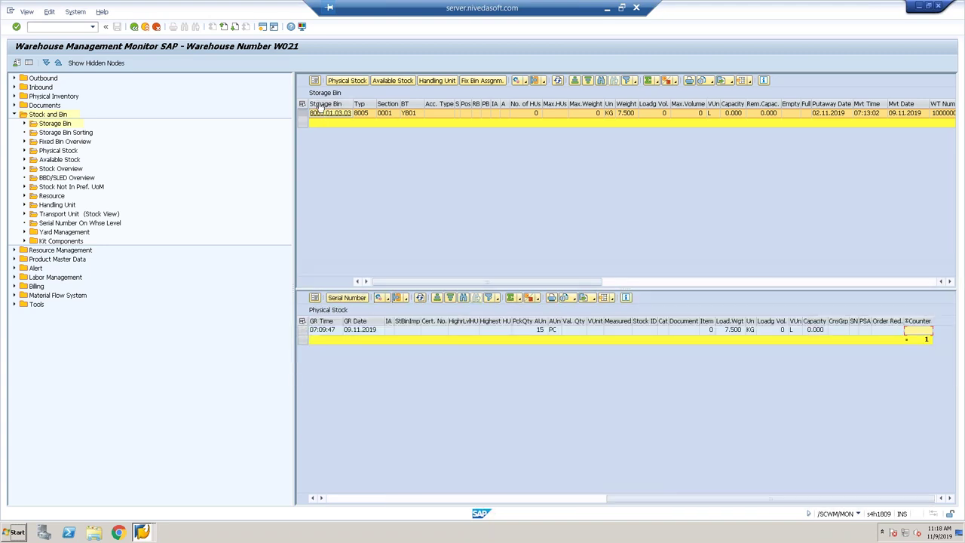
Clear the storage bin results and return to the SAP Easy Access menu.
left_click(314, 81)
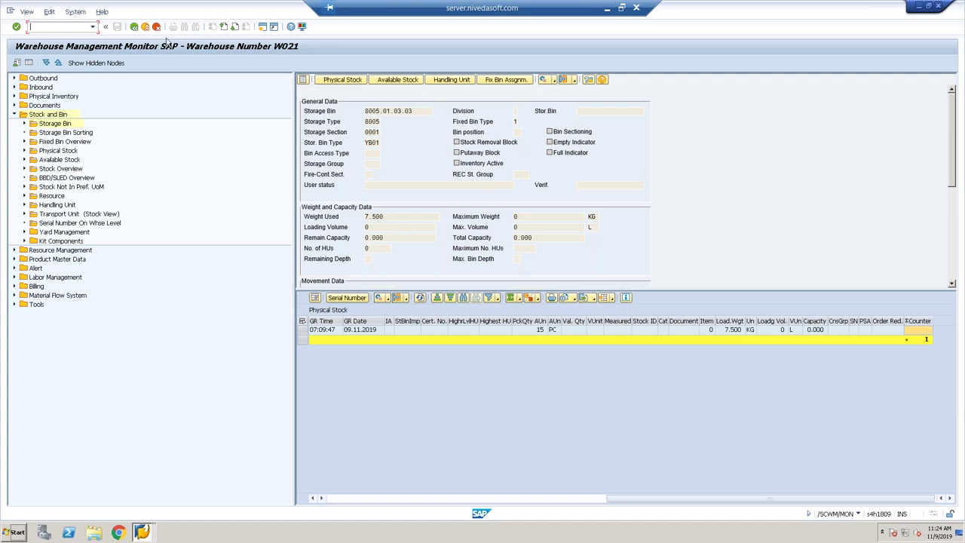
left_click(262, 26)
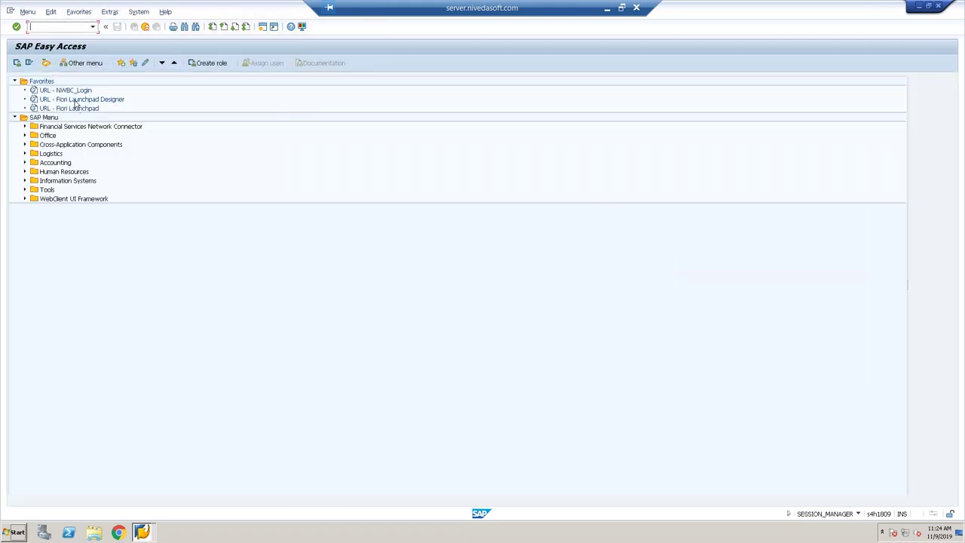
Launch the 'URL - Fiori Launchpad' favorite from SAP Easy Access.
double_click(76, 109)
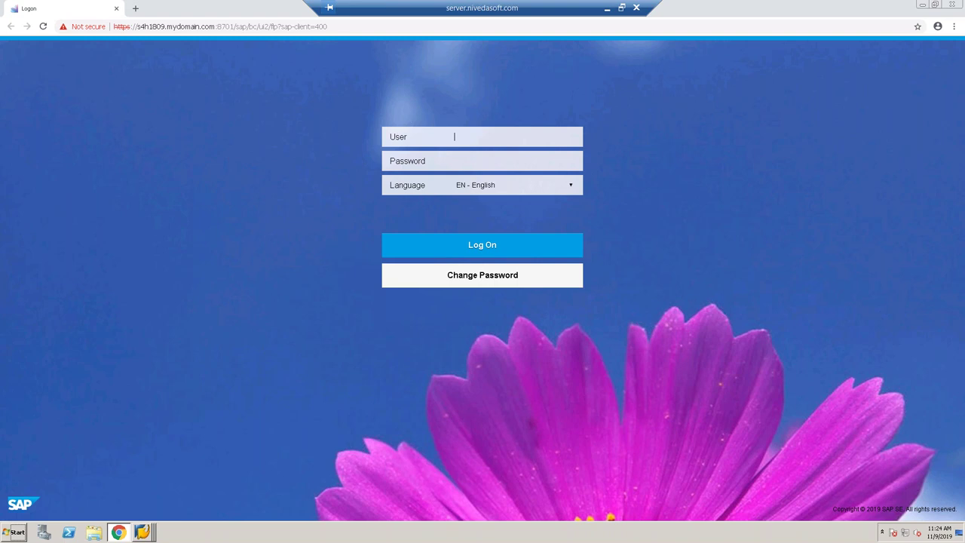
Log on to the Fiori Launchpad with the user name and password.
type("ASEWM01")
type("********")
key("Return")
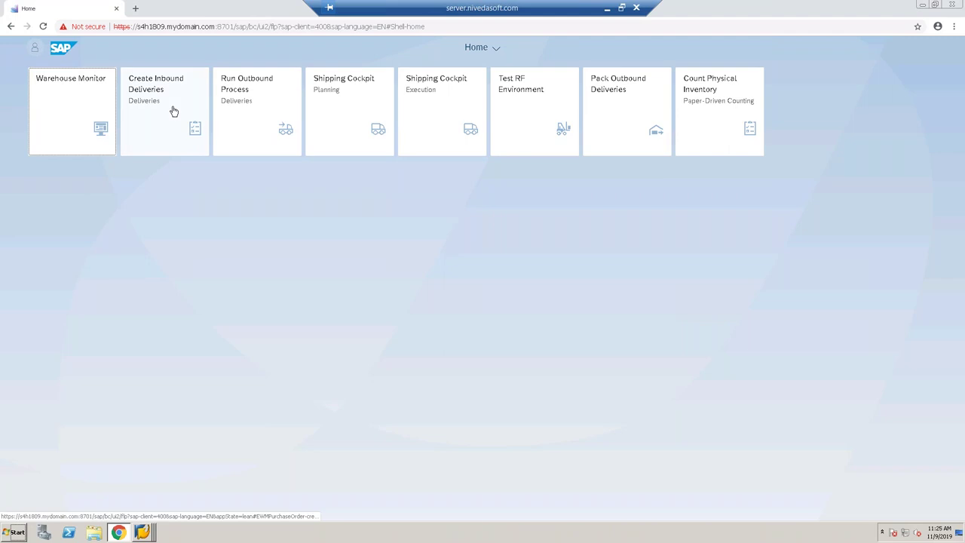
Start the Warehouse Monitor app from the launchpad home page.
left_click(58, 119)
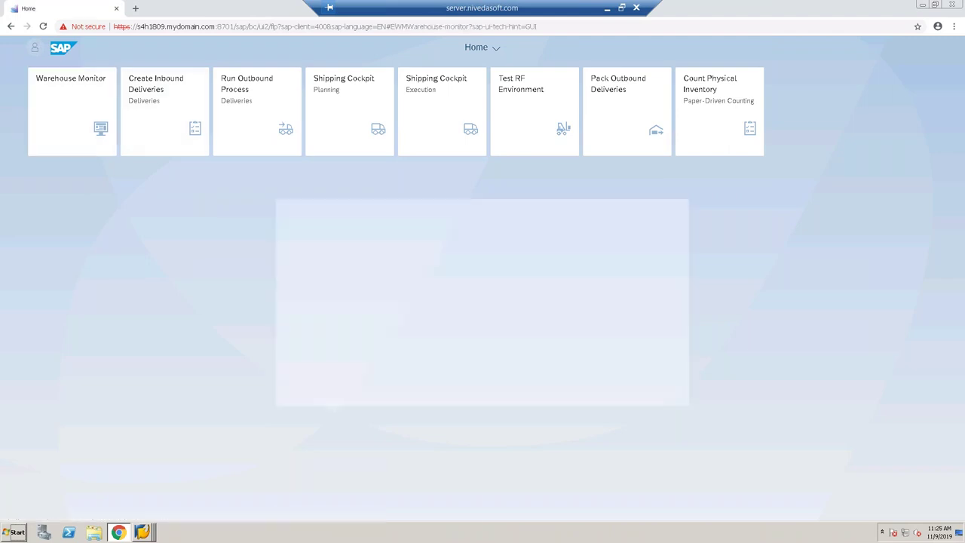